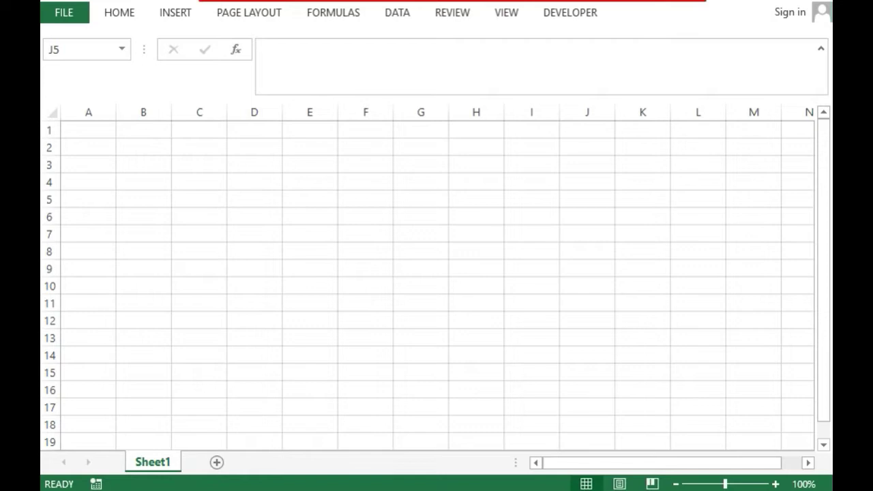
Open the Visual Basic editor for Book1 from the Developer tab.
left_click(576, 13)
left_click(59, 58)
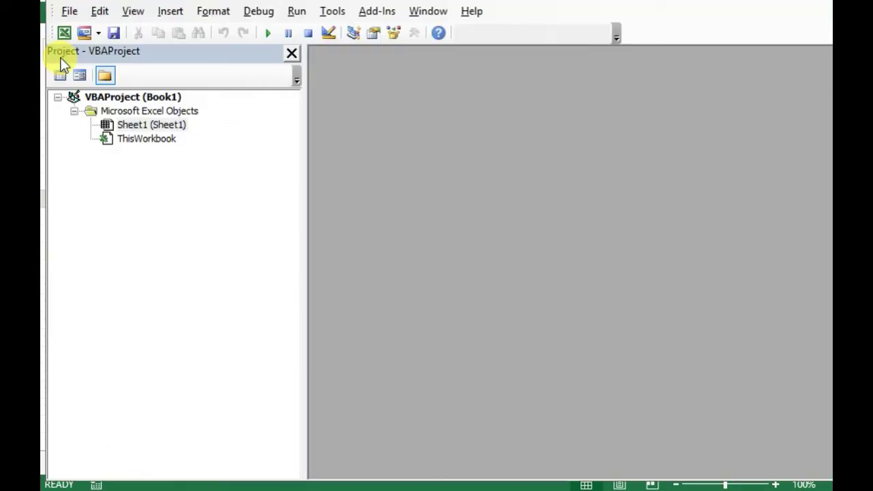
Insert a new UserForm into the project and enlarge it.
left_click(99, 33)
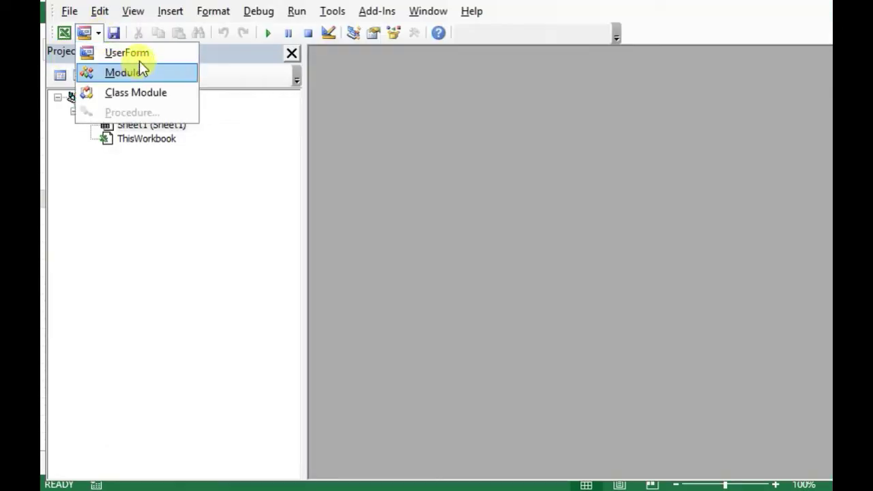
left_click(137, 53)
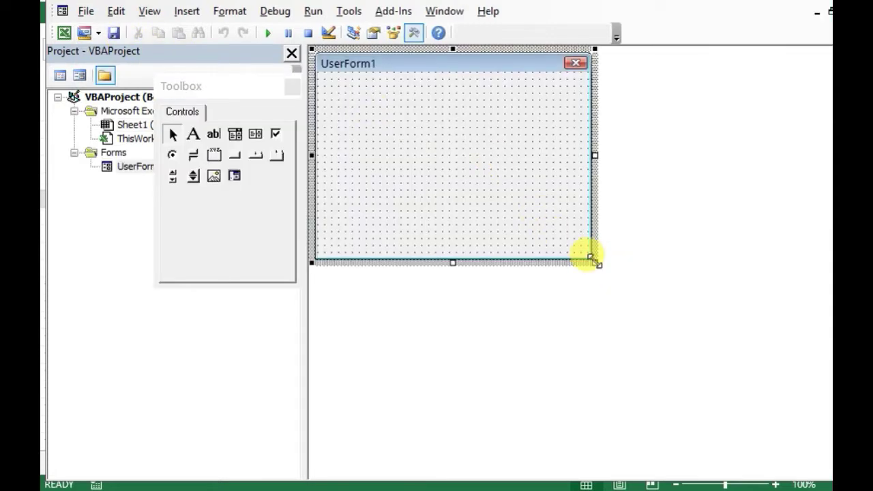
mouse_move(595, 262)
left_mouse_down()
mouse_move(753, 348)
mouse_move(783, 381)
left_mouse_up()
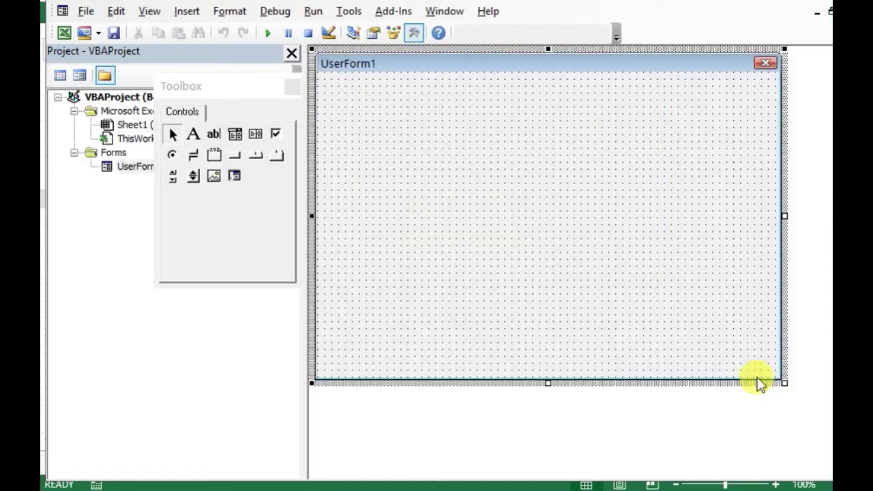
Draw a ListBox filling most of the form and show its properties.
left_click(254, 136)
left_click_drag(380, 121, 732, 345)
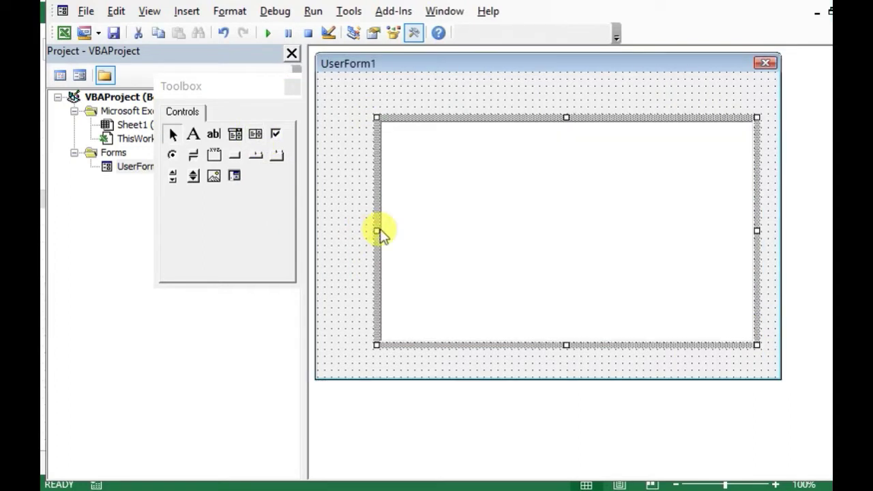
left_click_drag(370, 233, 338, 225)
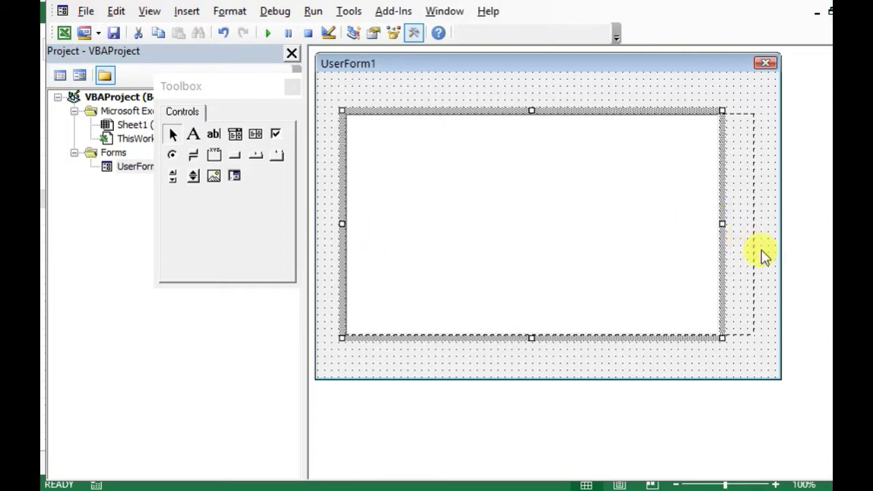
left_click_drag(723, 224, 762, 253)
left_click(457, 91)
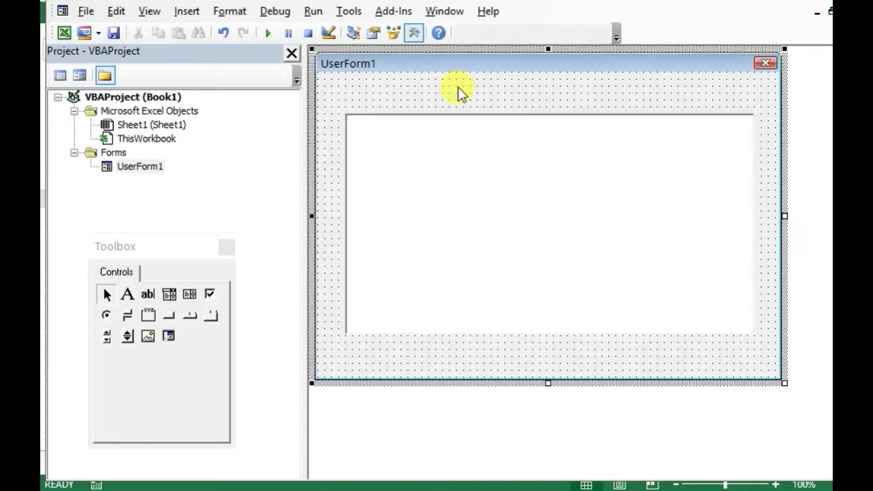
left_click(520, 191)
left_click_drag(551, 109, 550, 87)
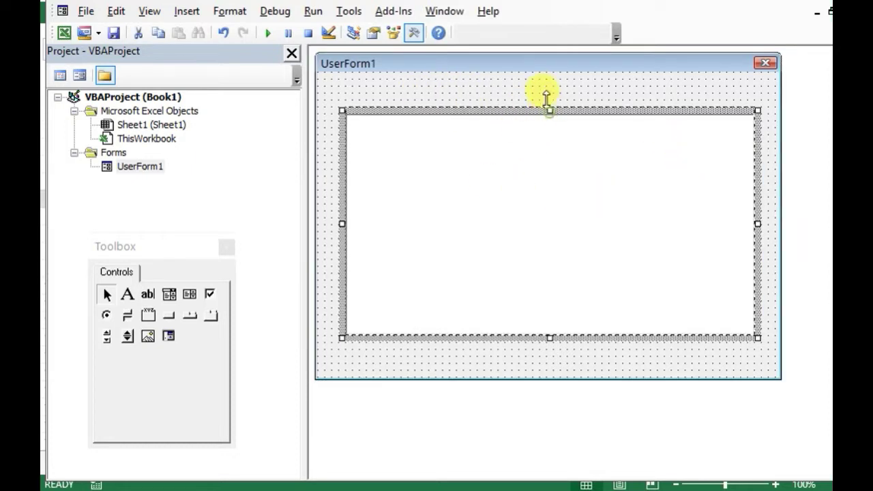
left_click_drag(549, 338, 550, 349)
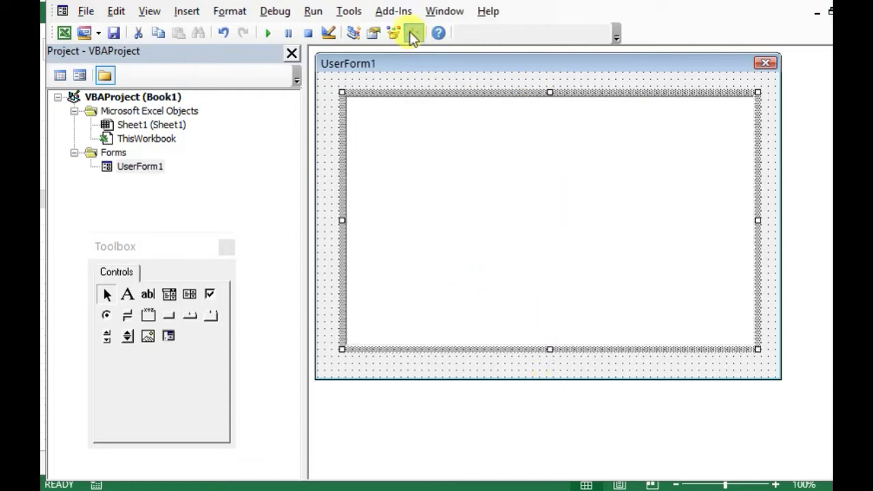
left_click(373, 33)
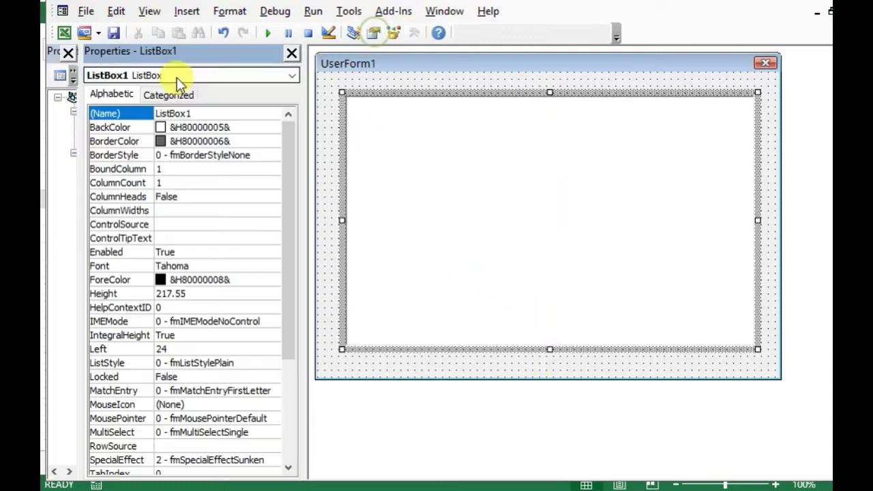
Confirm the list box is named ListBox1 and open an empty UserForm_Initialize procedure.
double_click(199, 115)
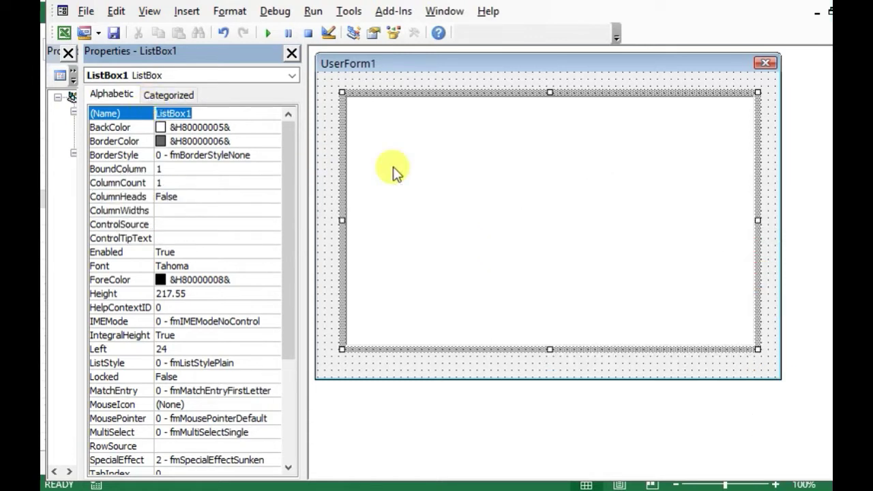
left_click(438, 88)
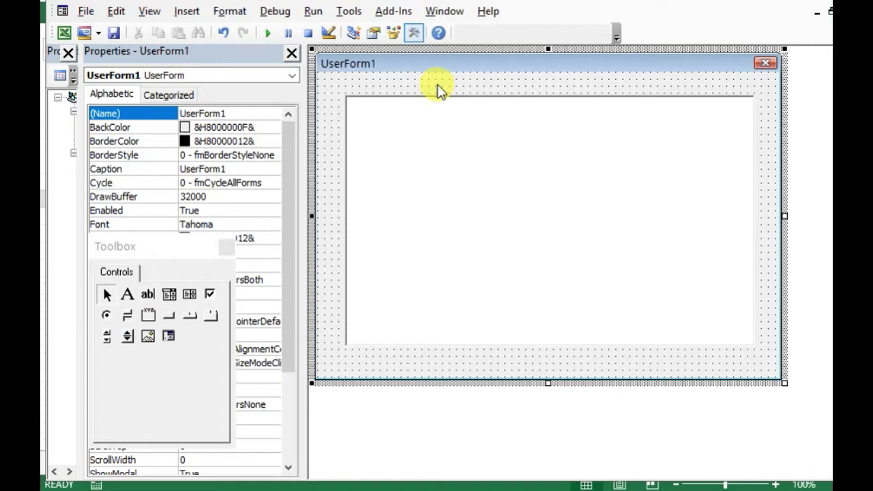
left_click(464, 140)
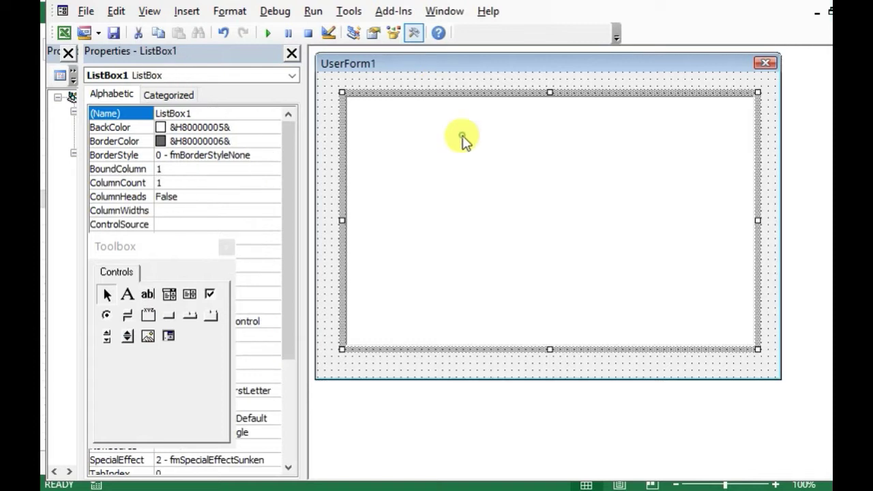
double_click(434, 84)
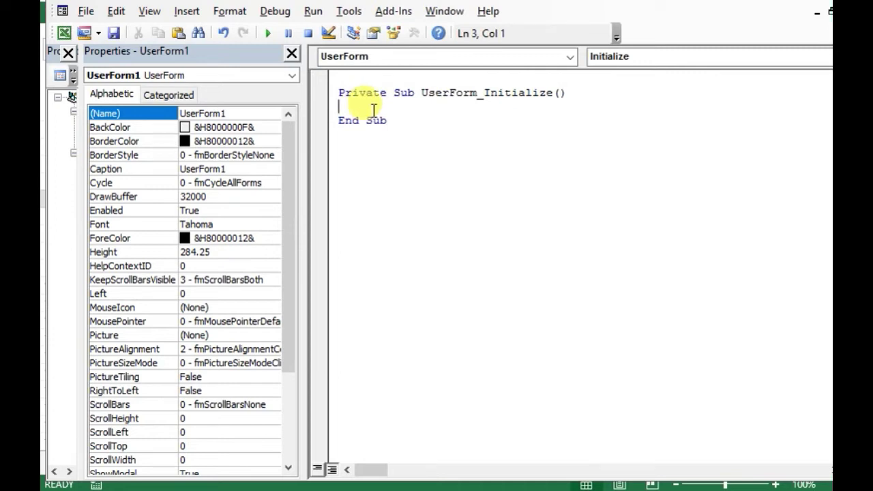
Write an empty With ListBox1 … End With block inside UserForm_Initialize.
left_click(370, 56)
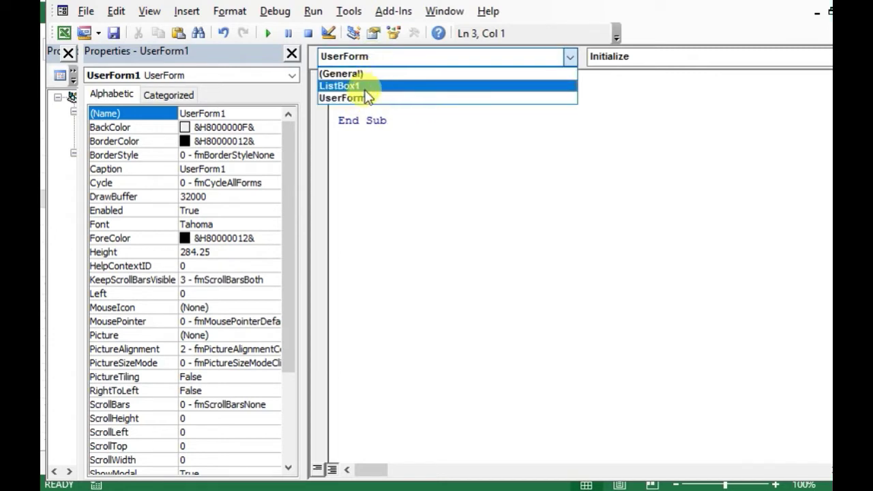
left_click(362, 97)
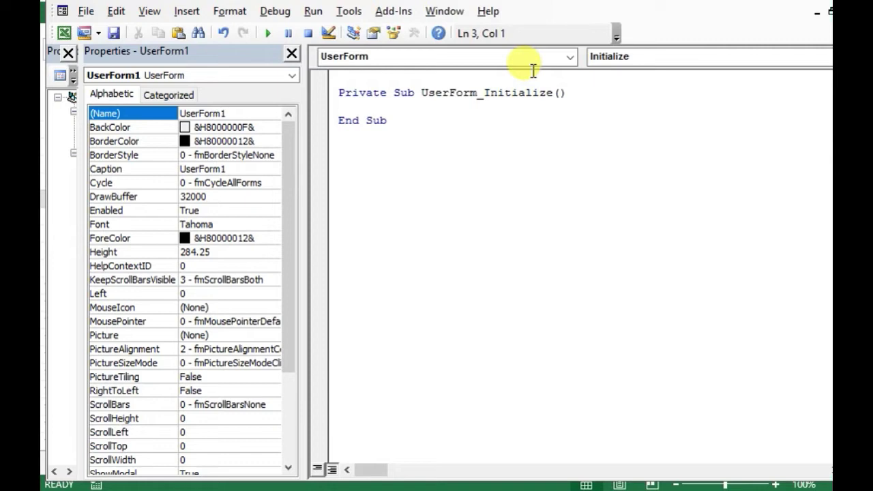
type("with listbox1")
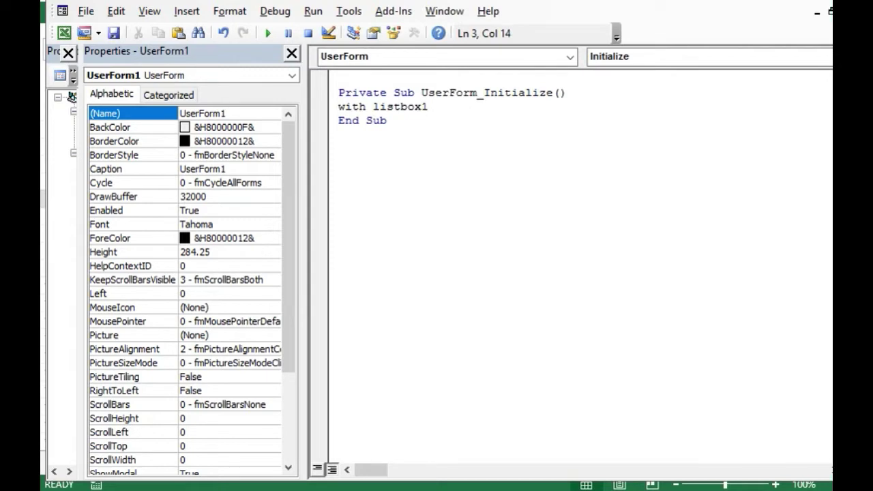
key("Return")
key("Return")
type("end with")
left_click(339, 120)
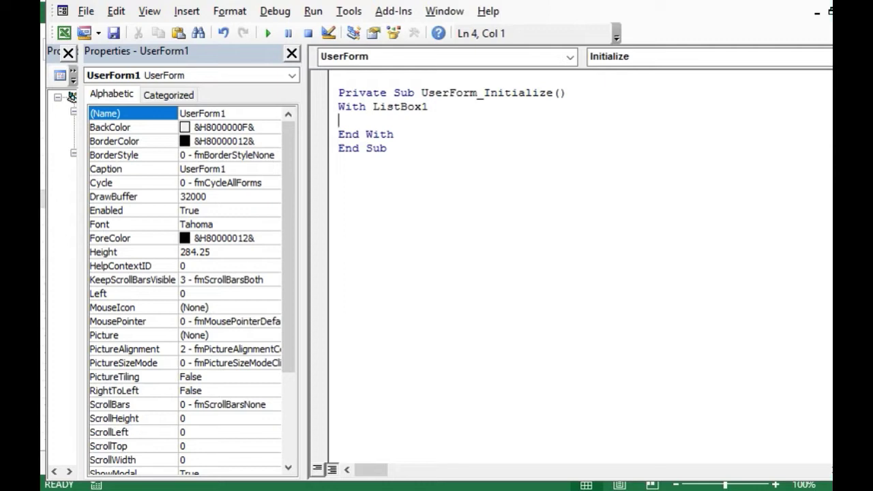
Add .AddItem lines for "Jeruk", "Nanas" and "Apel" inside the With block.
type(".a")
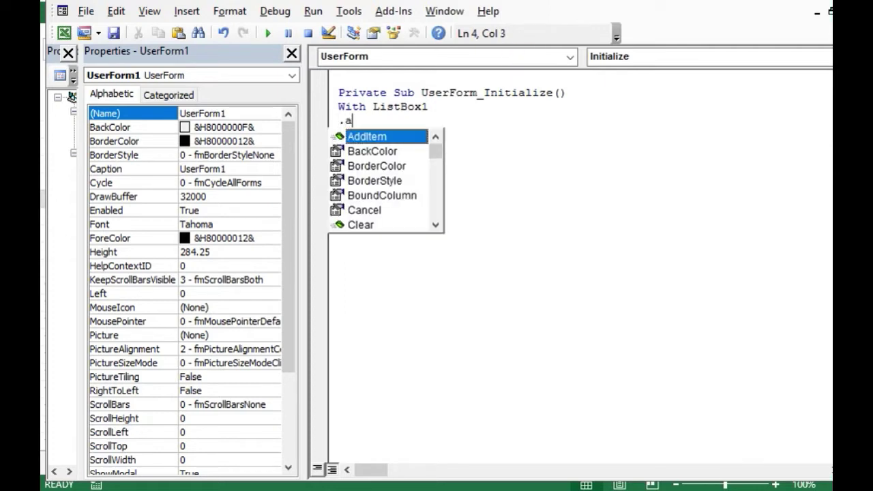
double_click(383, 136)
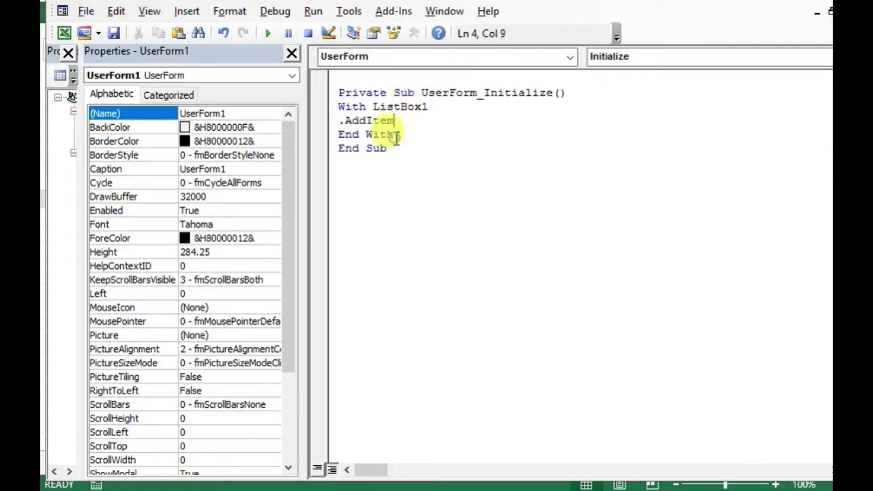
type("\"")
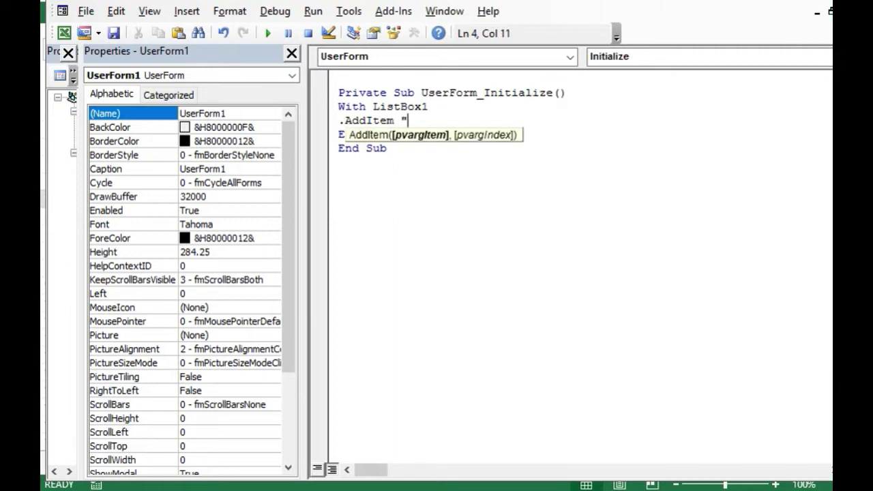
type("Jeruk\"")
key("Return")
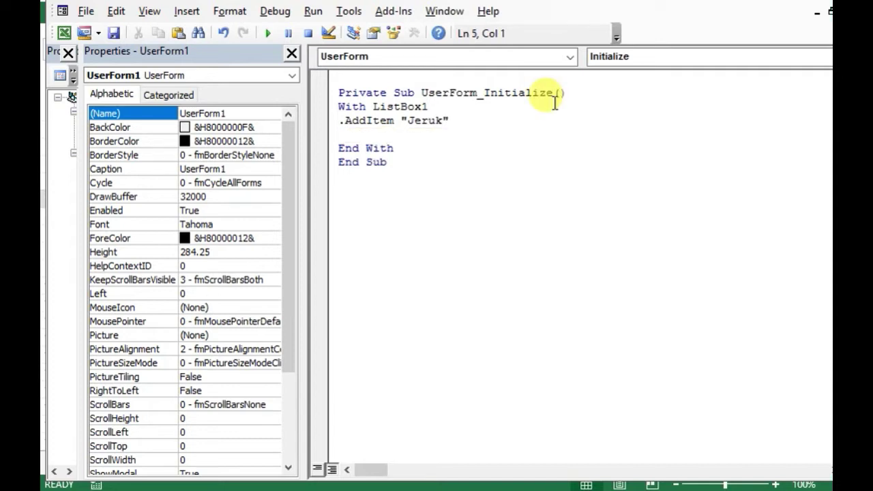
type(".aditem \"Nas")
key("BackSpace")
type("nas")
key("Return")
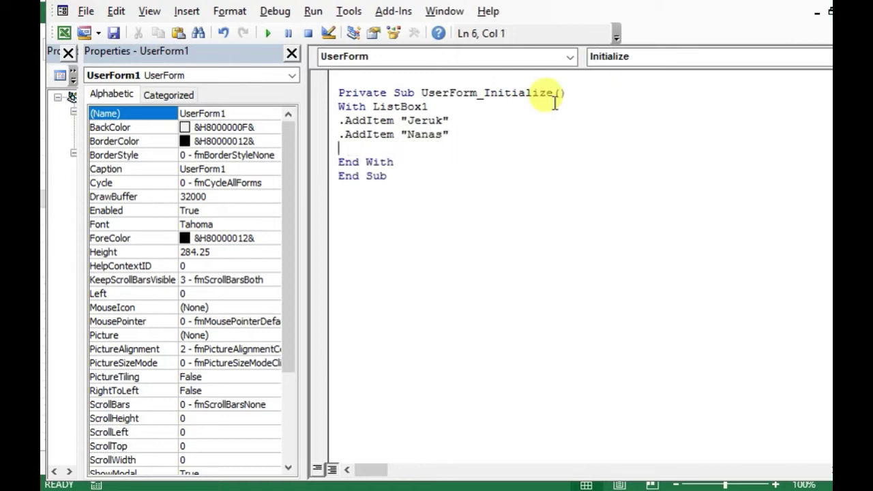
type(".")
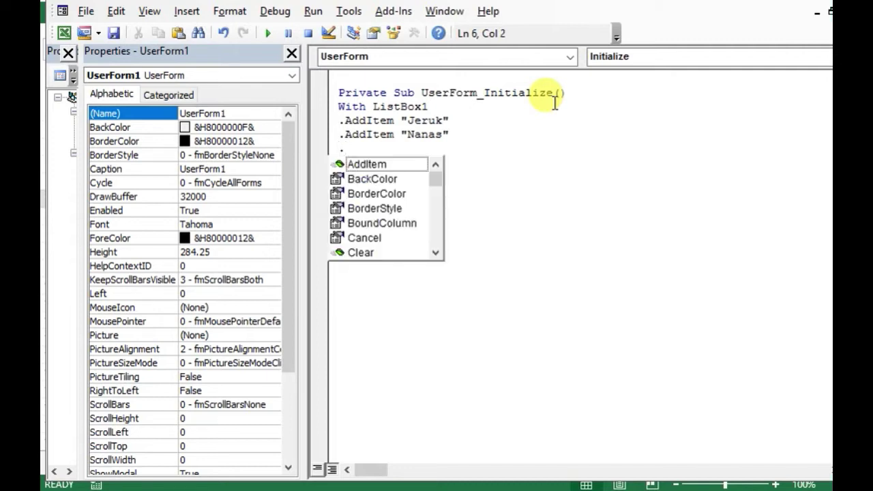
type("additem\"")
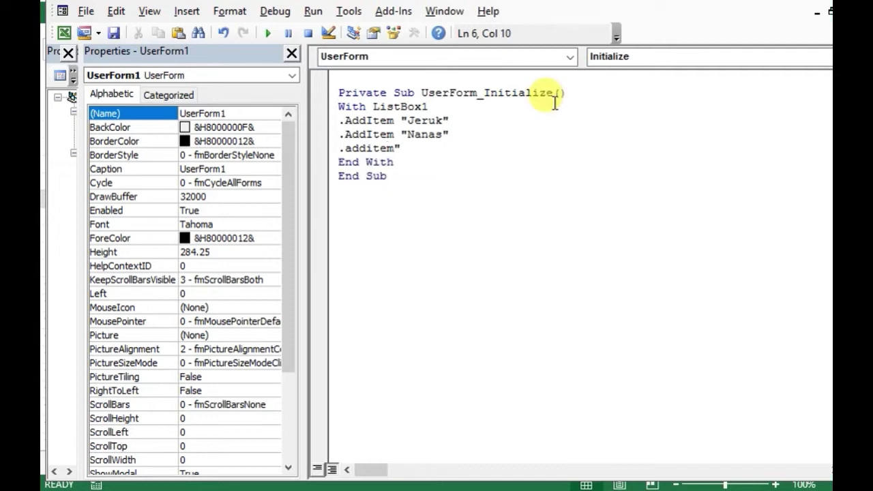
type("Apel")
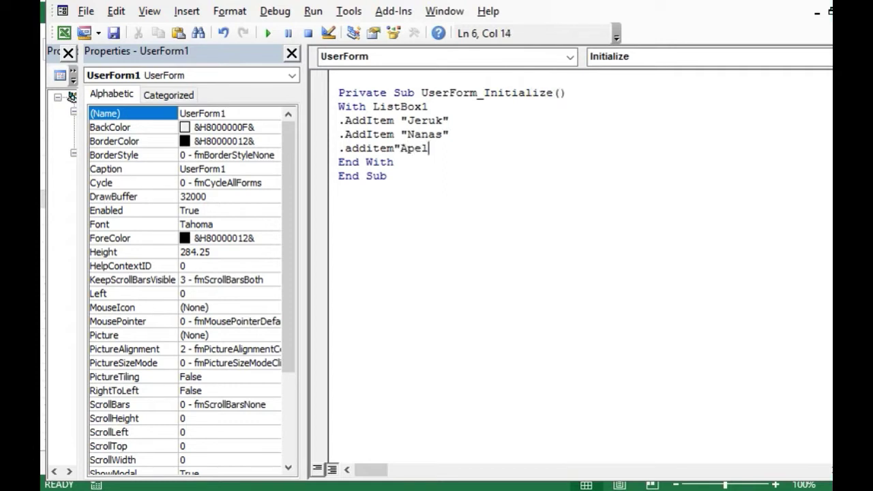
key("Return")
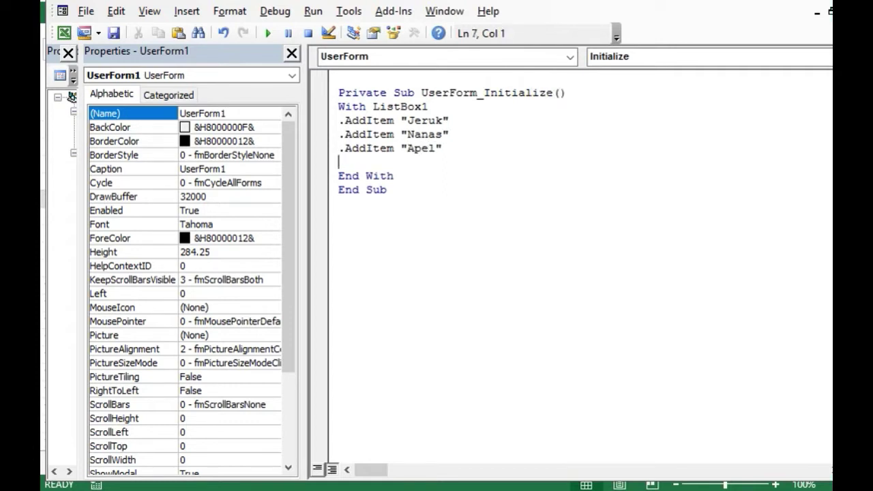
Add a fourth .AddItem "Mangga" line and run the form to test the list.
type(".a")
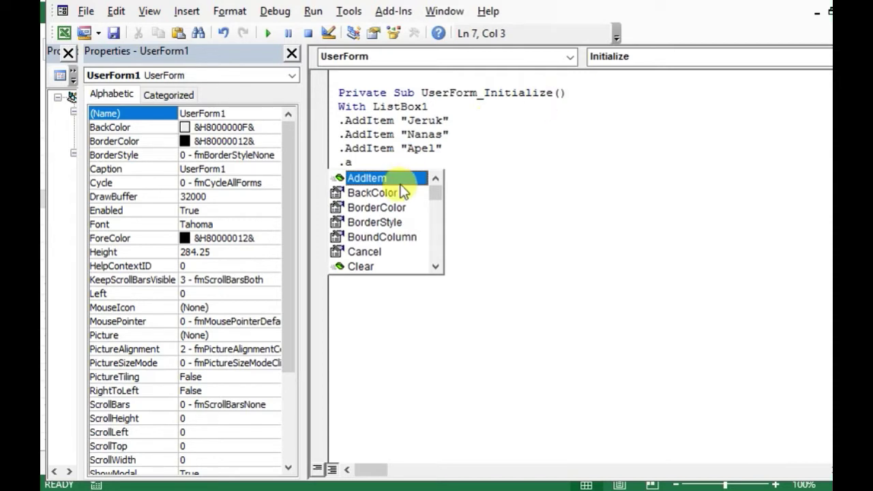
double_click(400, 180)
type("\"Ma\"")
key("Left")
type("Mangga")
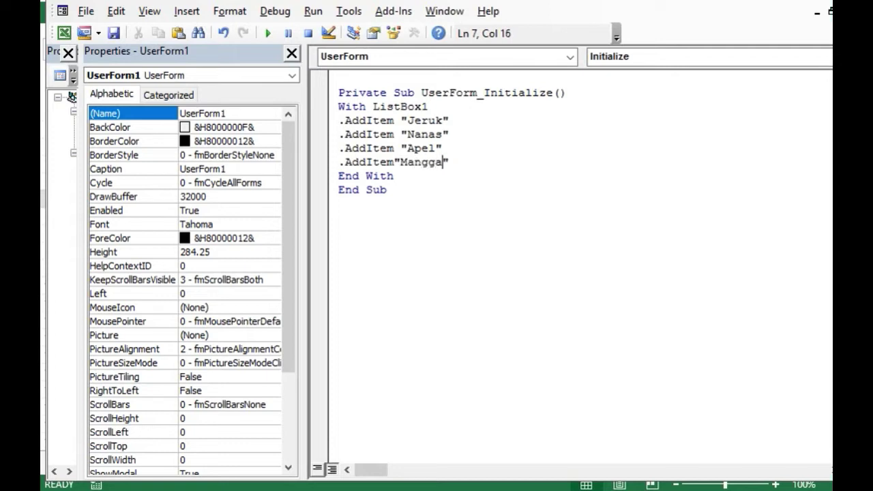
left_click(448, 285)
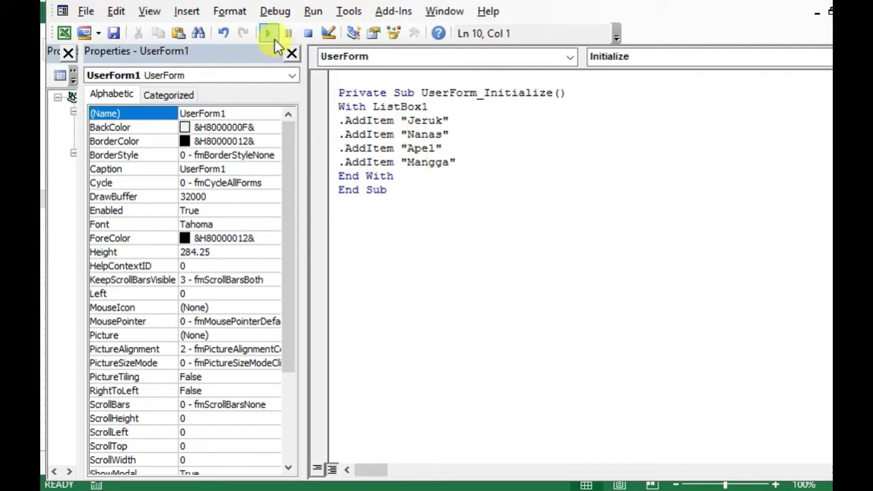
left_click(268, 34)
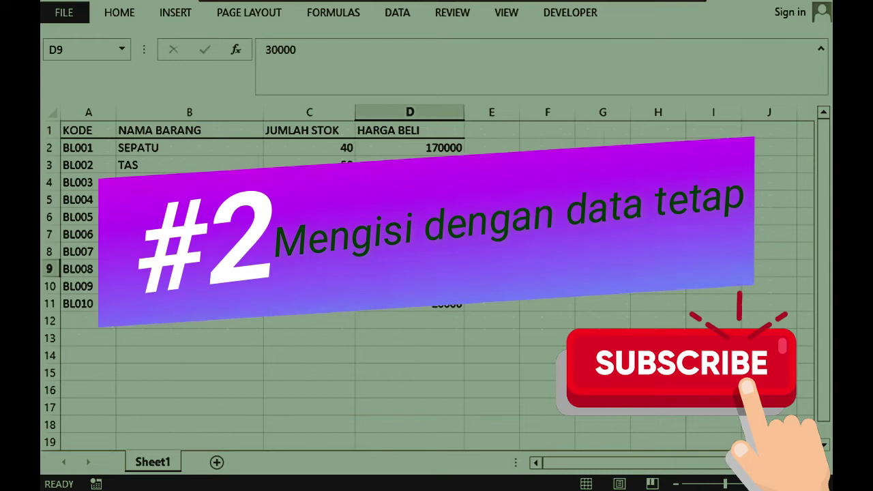
Check the item table's extent on the worksheet, then return to the VBA editor.
left_click(572, 13)
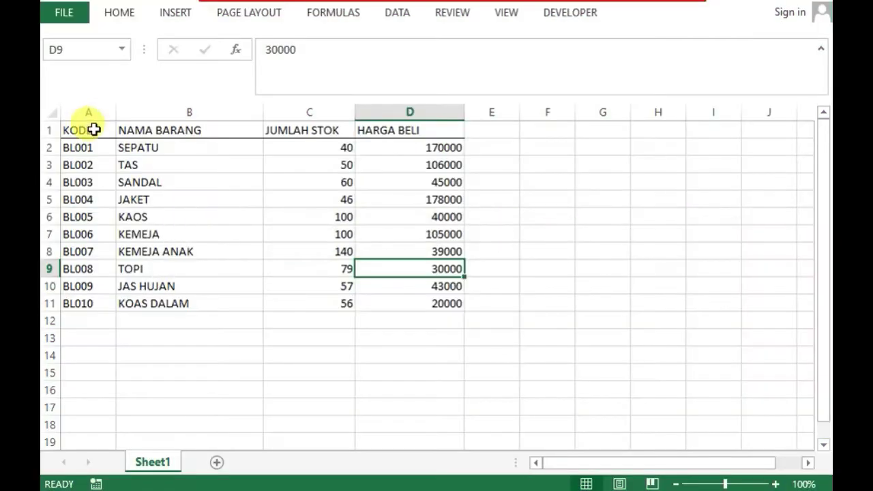
left_click_drag(89, 130, 429, 308)
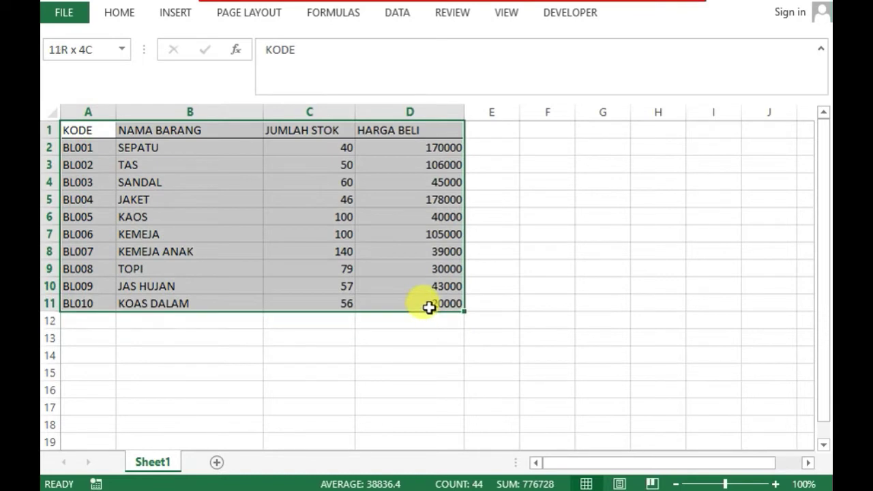
left_click(575, 12)
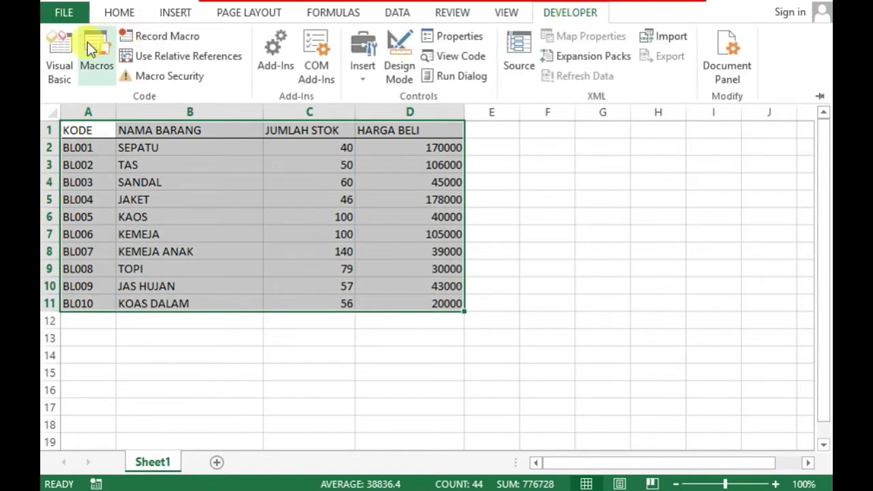
left_click(59, 52)
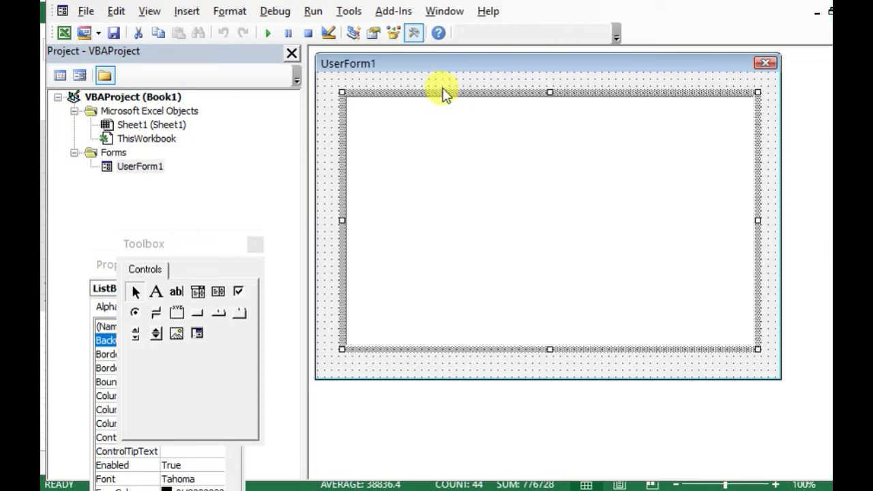
Replace the form's Click procedure with a new UserForm_Initialize procedure.
left_click(442, 83)
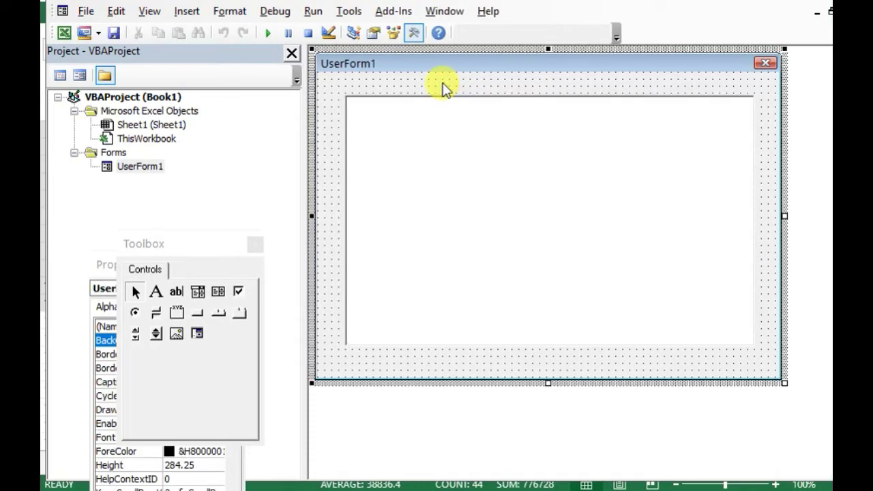
left_click(428, 140)
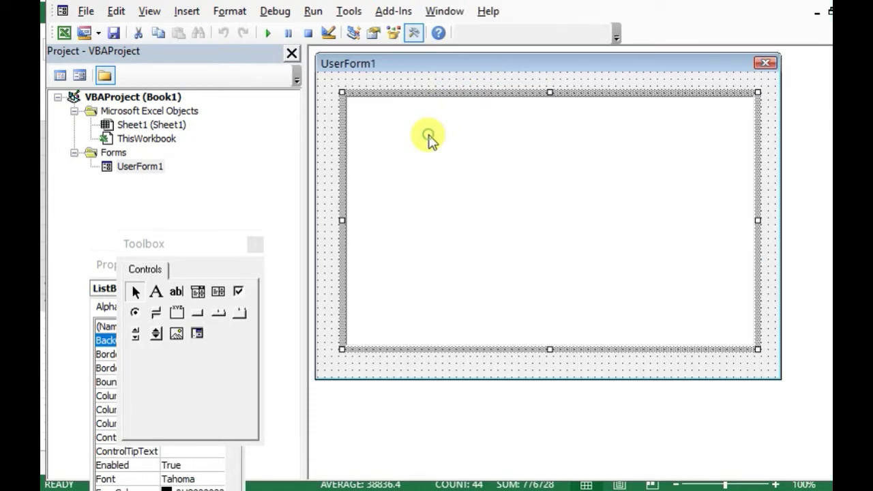
double_click(429, 85)
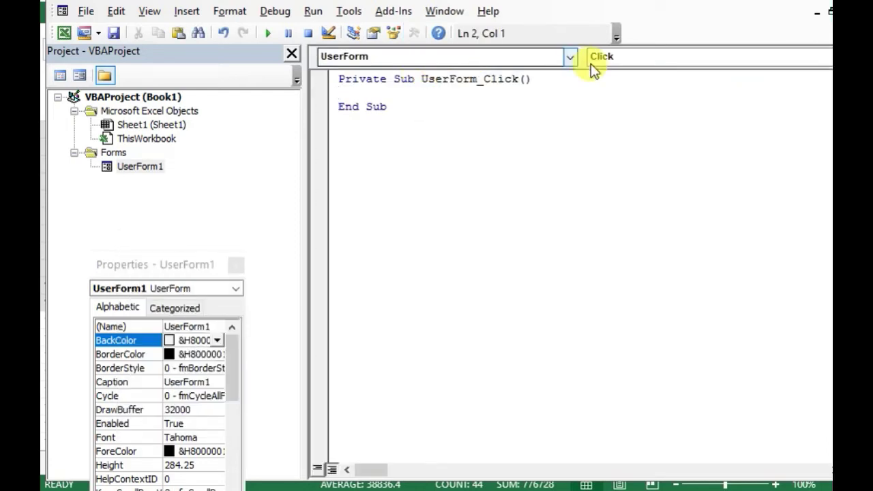
left_click(659, 60)
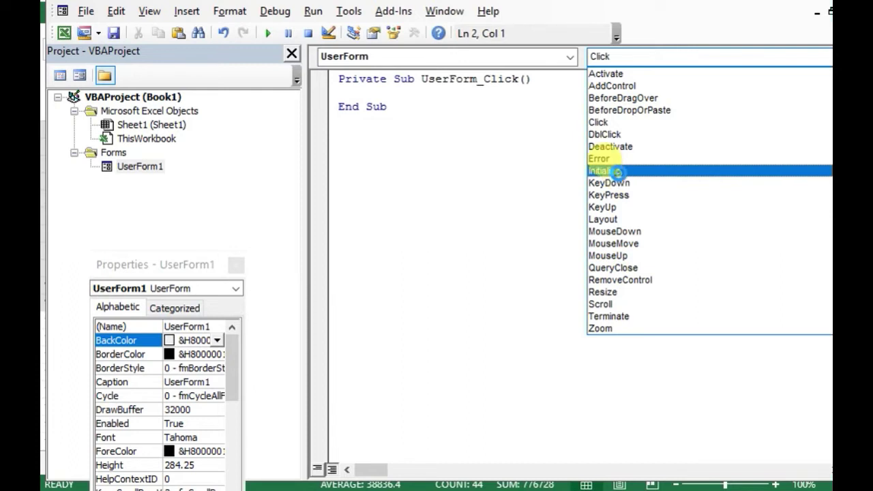
left_click(610, 171)
left_click_drag(389, 119, 322, 75)
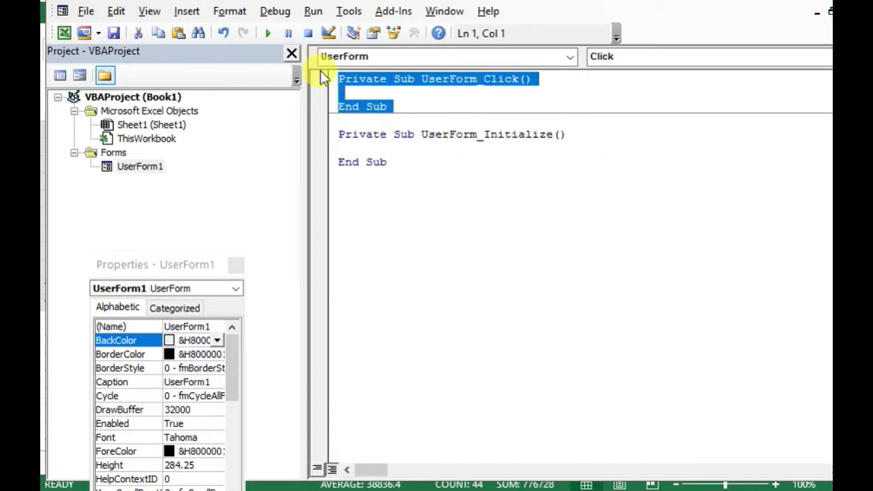
key("Delete")
left_click(351, 103)
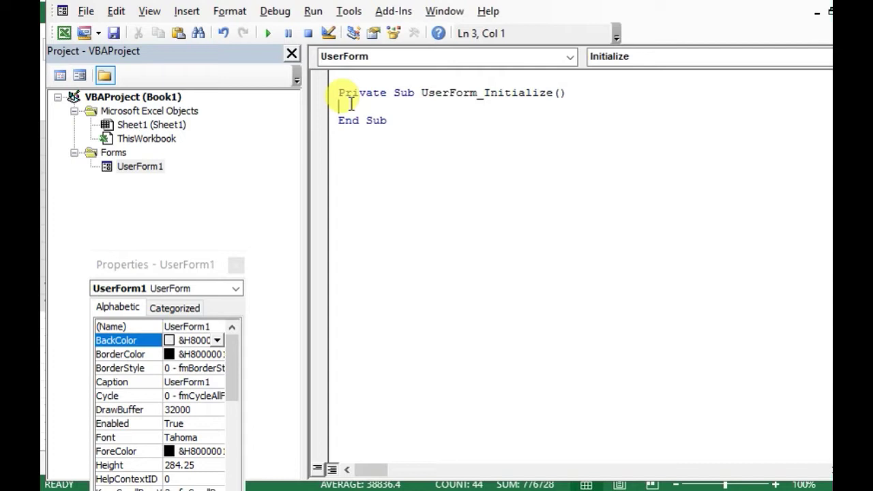
Write a With ListBox1 block containing an empty .RowSource = "" line.
type("writ")
key("BackSpace")
key("BackSpace")
key("BackSpace")
type("ith listbox1")
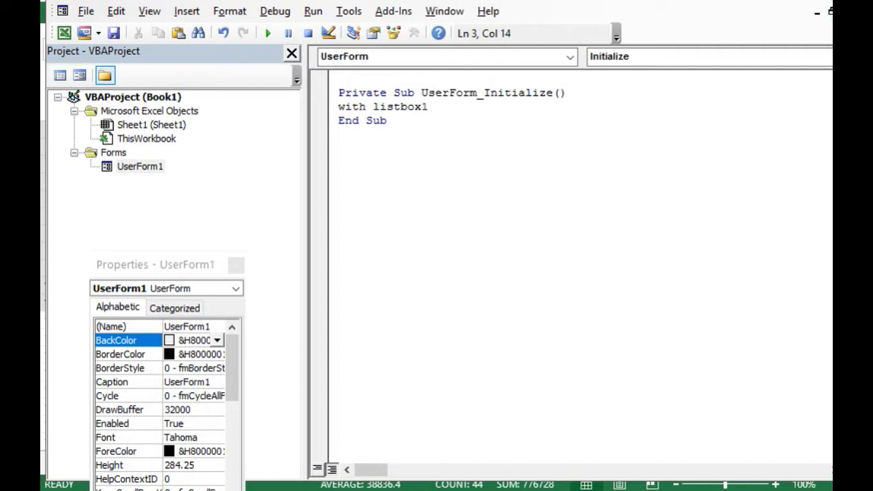
key("Return")
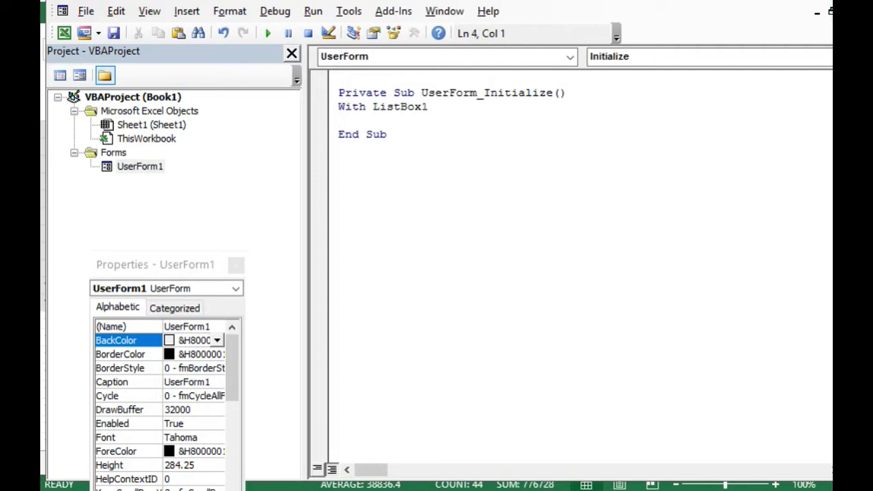
type("end with")
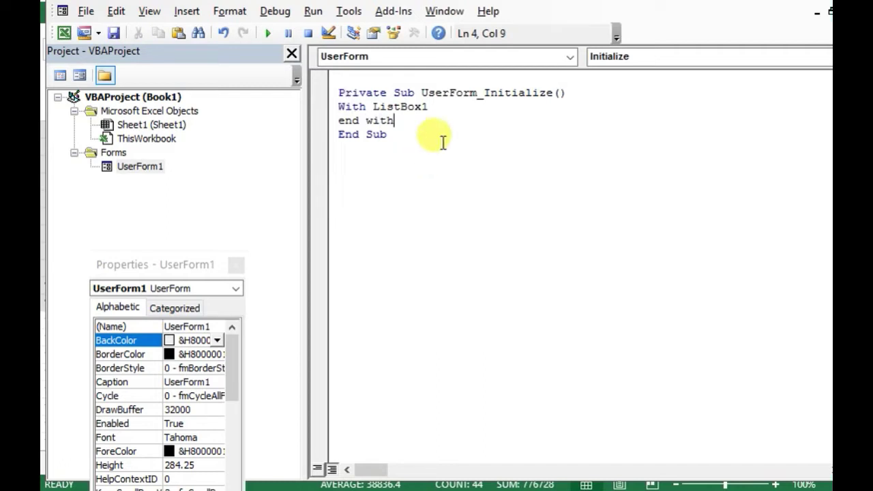
left_click(448, 106)
key("Return")
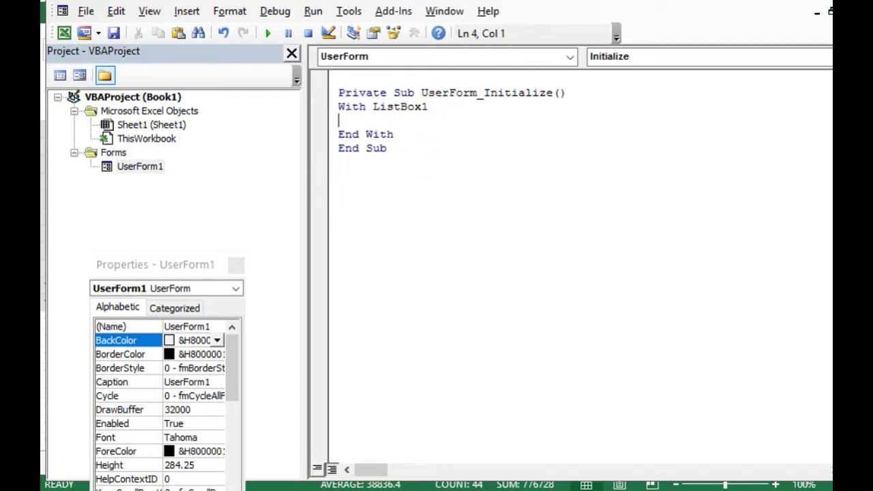
type(".ro")
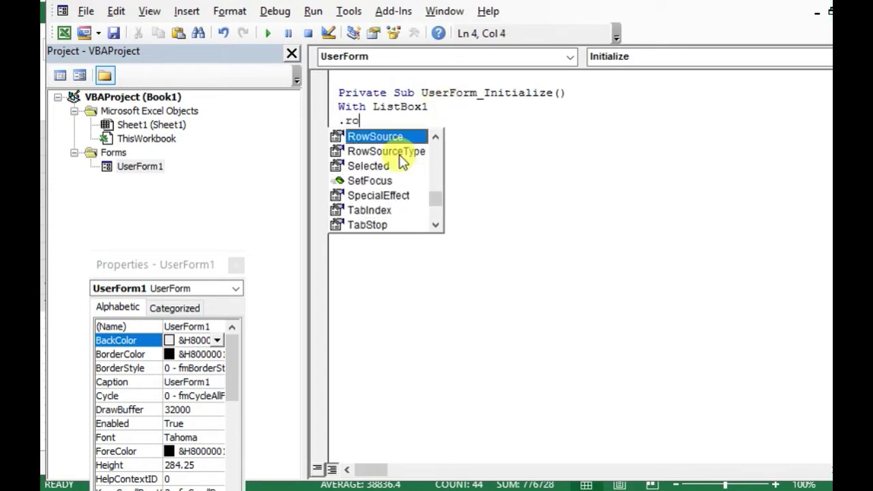
double_click(384, 137)
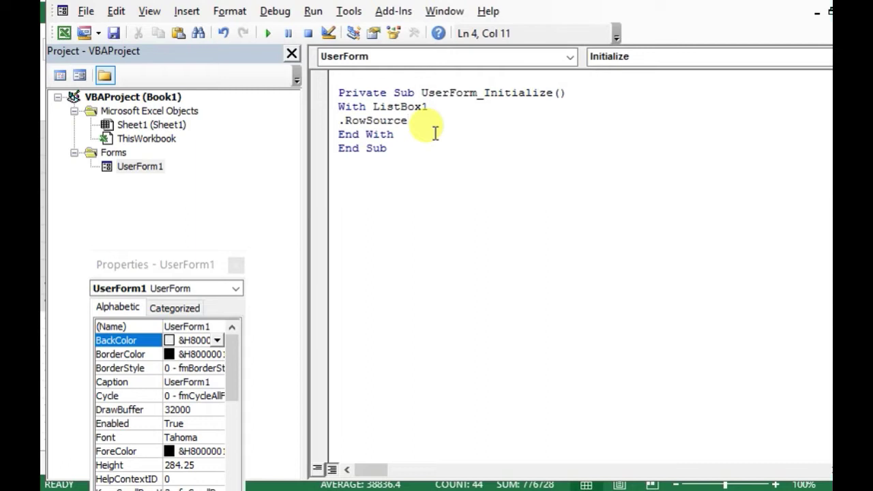
type(" =")
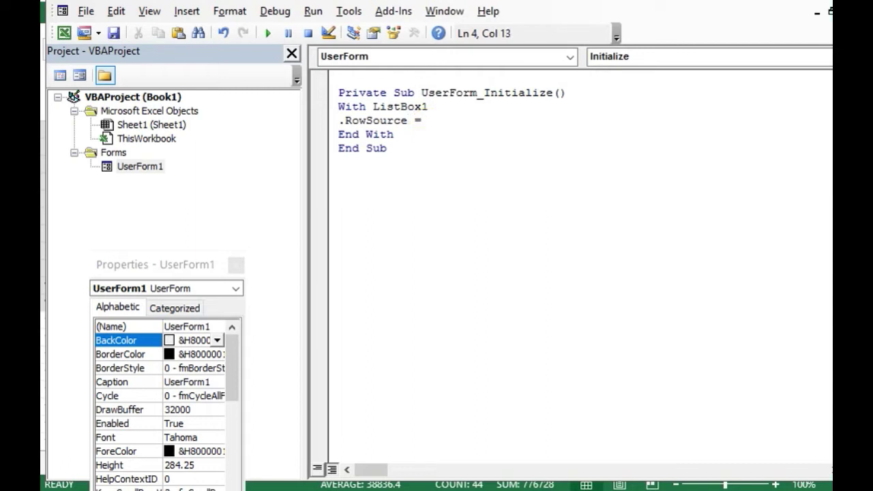
type(" \"\"")
left_click(435, 120)
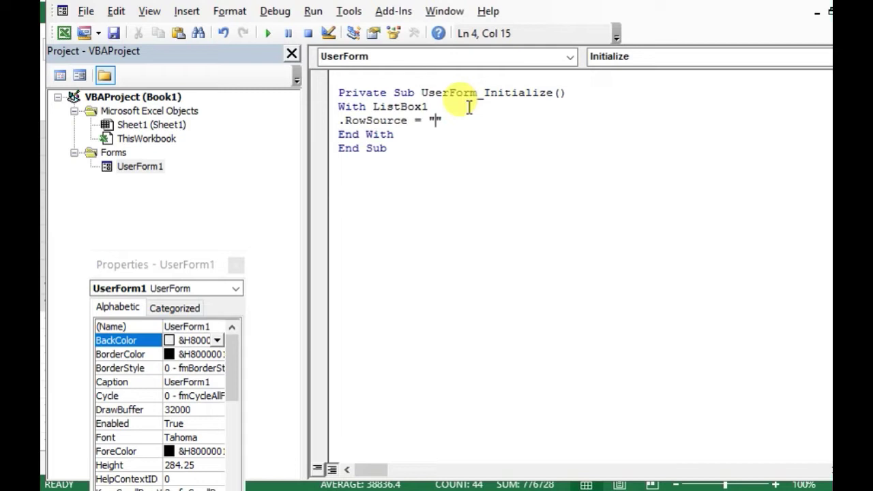
left_click(68, 37)
Confirm the data table spans A1:D11 on Sheet1, then return to the VBA editor.
left_click(347, 198)
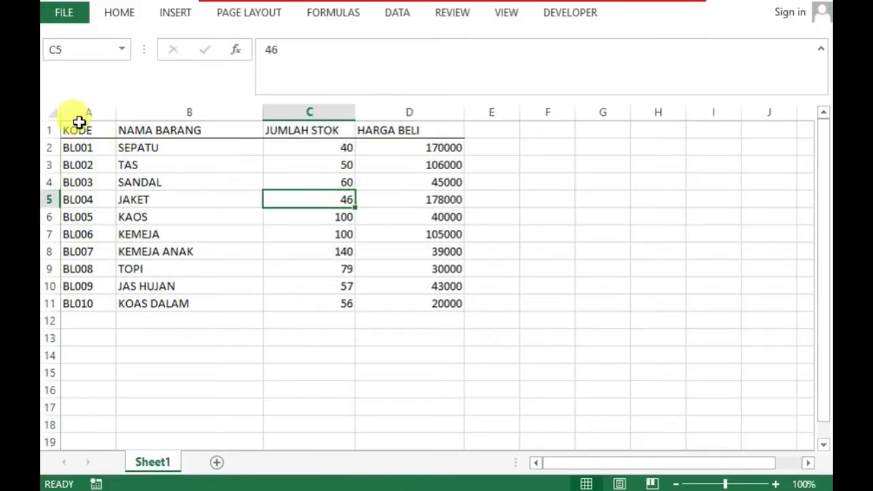
left_click_drag(84, 131, 438, 298)
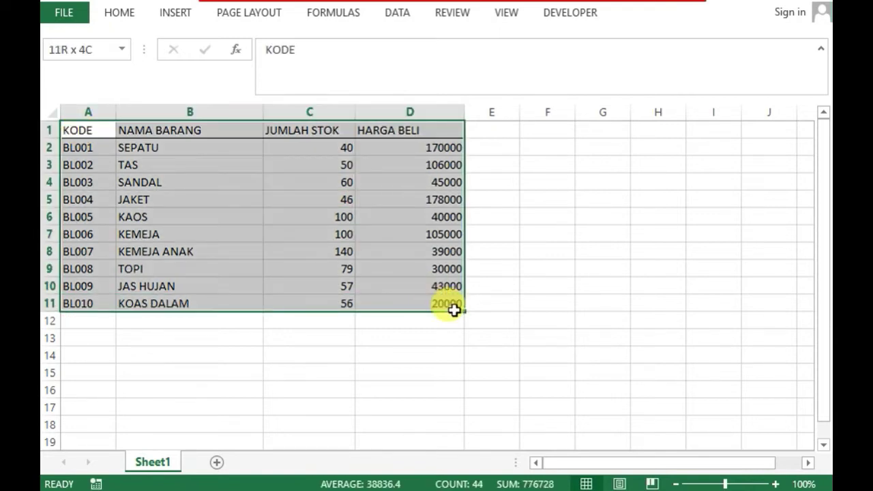
left_click(626, 273)
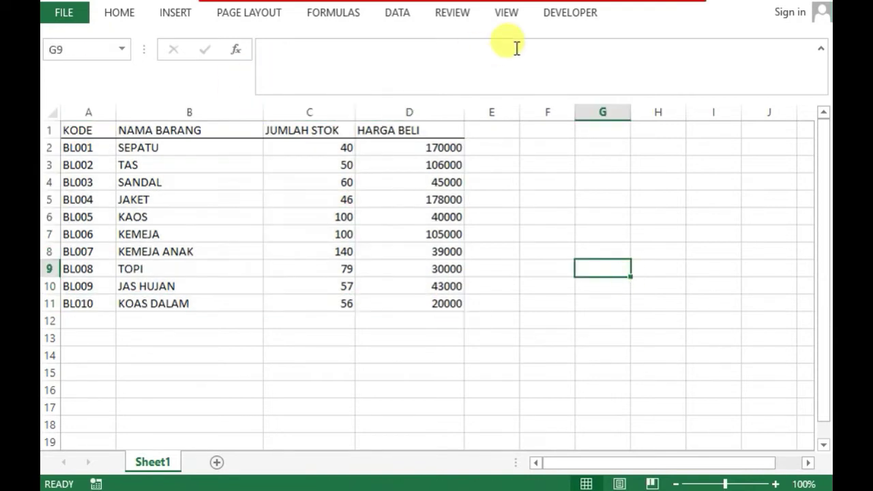
left_click(570, 15)
left_click(55, 55)
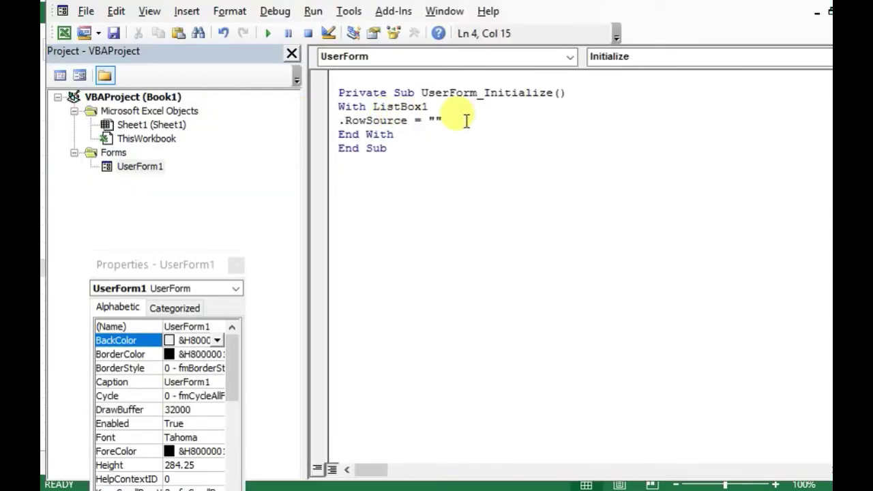
Set the RowSource to "A1:D11" and run the form to test the list box.
type("a")
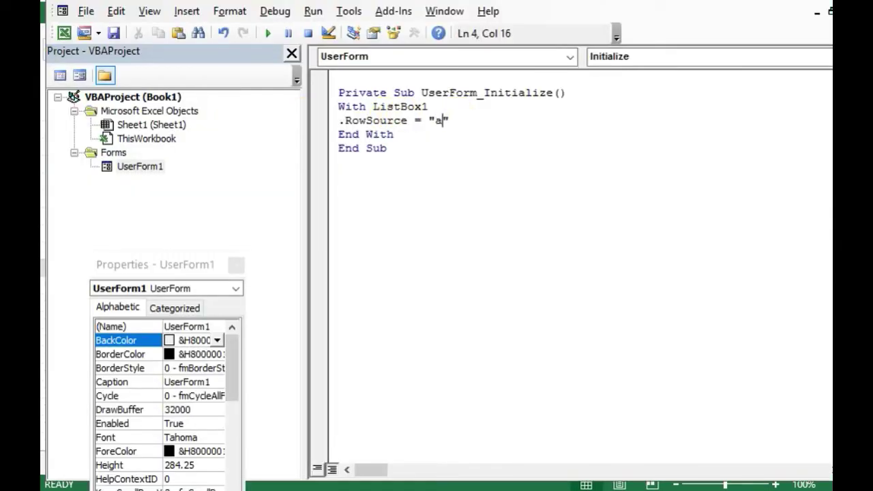
key("BackSpace")
type("A1:D11")
left_click(491, 121)
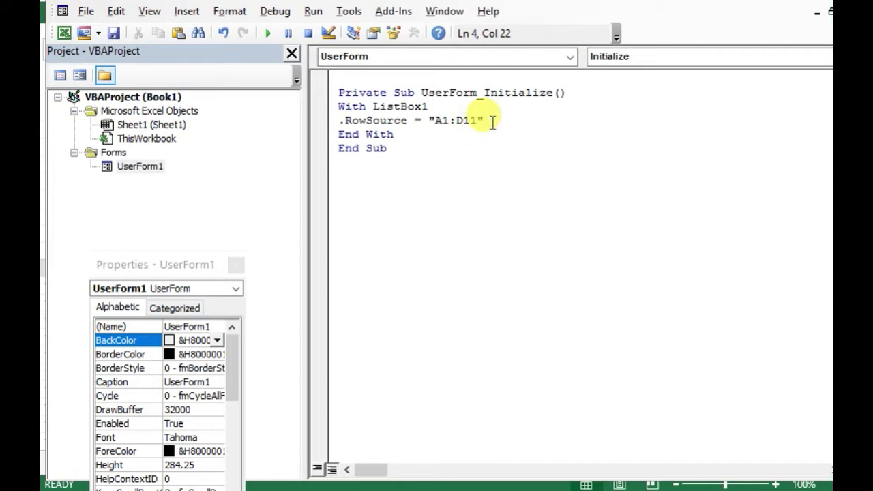
left_click(266, 34)
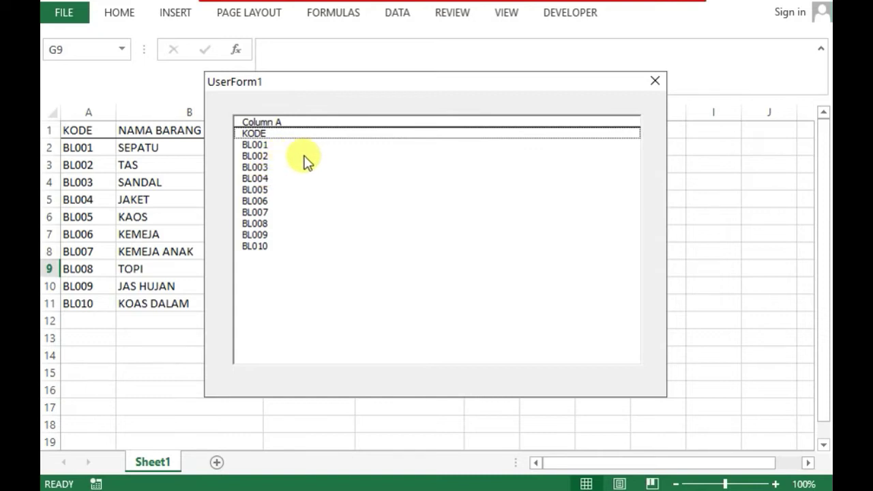
Close the running UserForm1 and view its UserForm_Initialize code again with F7.
left_click(656, 84)
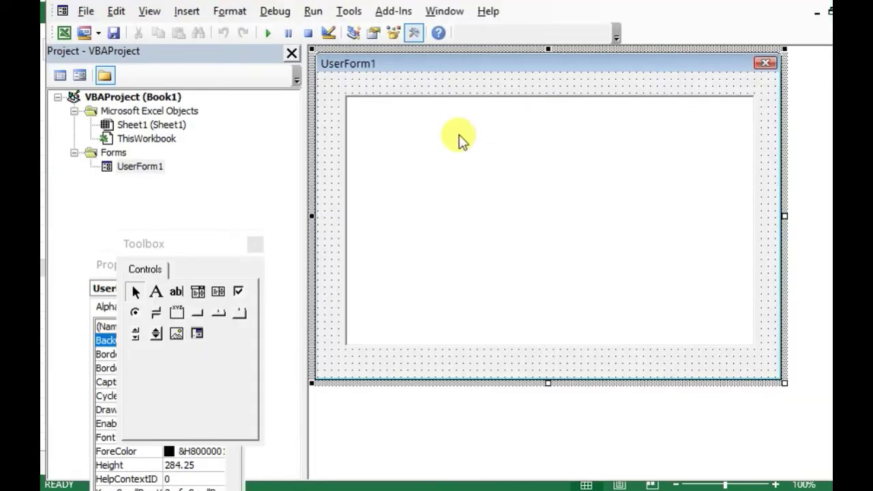
key("F7")
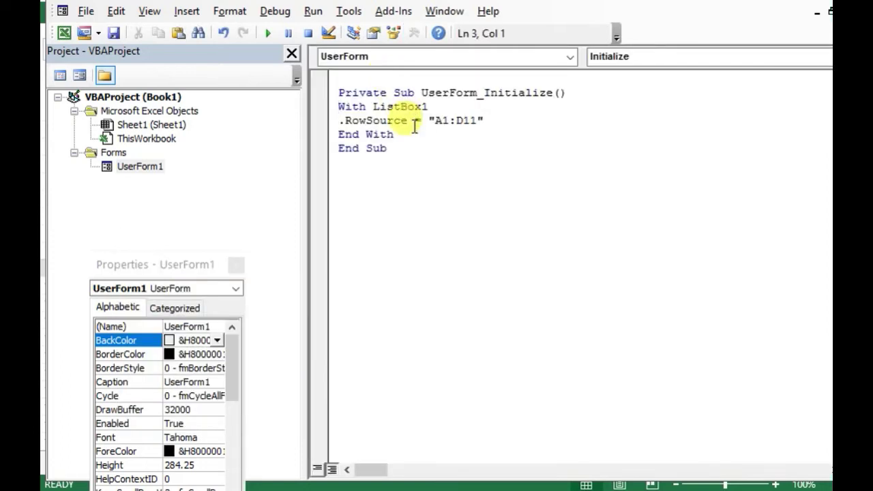
Add .ColumnCount = 4 below the RowSource line.
left_click(486, 120)
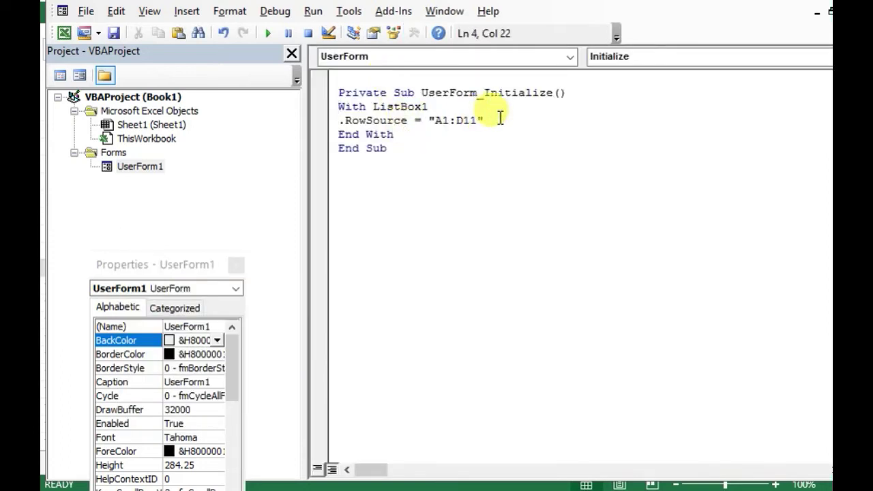
key("Return")
type(".")
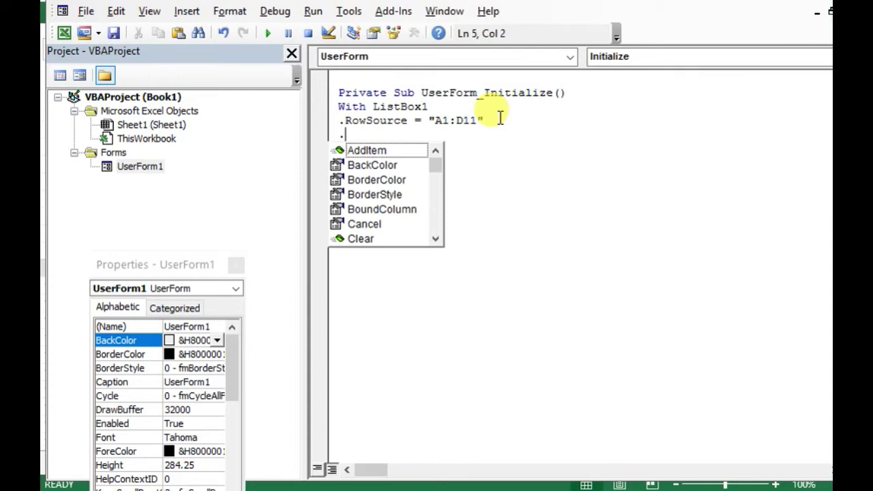
type("Co")
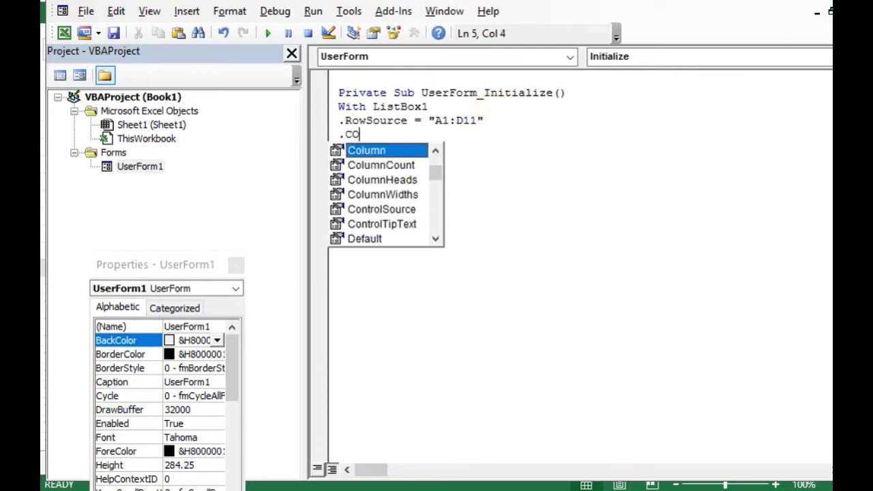
type("LU")
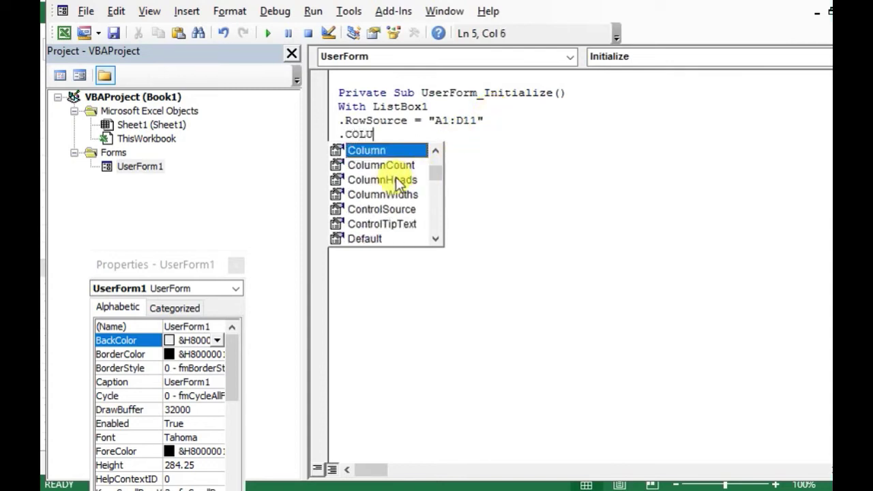
left_click(395, 170)
double_click(392, 166)
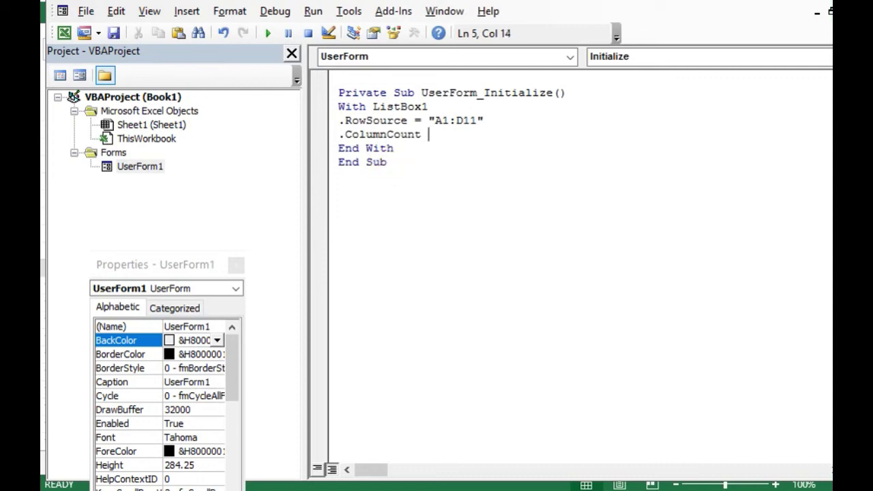
key("BackSpace")
type("=")
type(" 4")
key("Return")
Add .ColumnWidths = "40,150,70,120" and start another property line.
type(".")
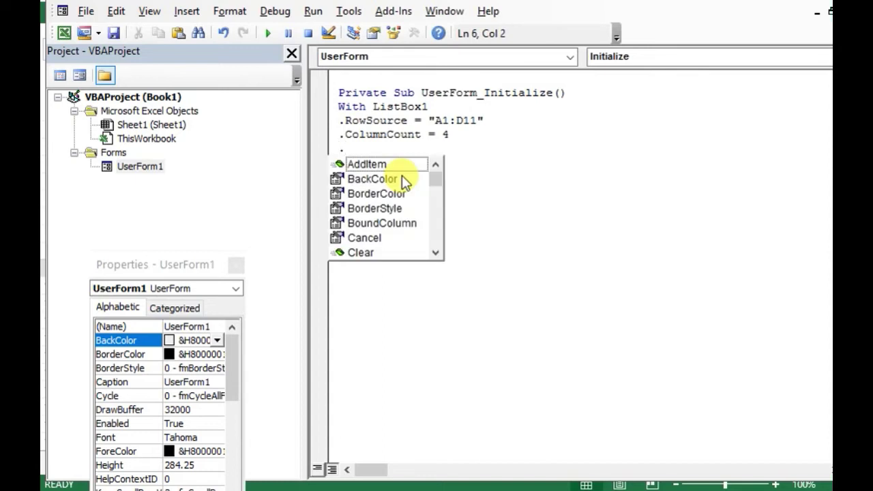
type("W")
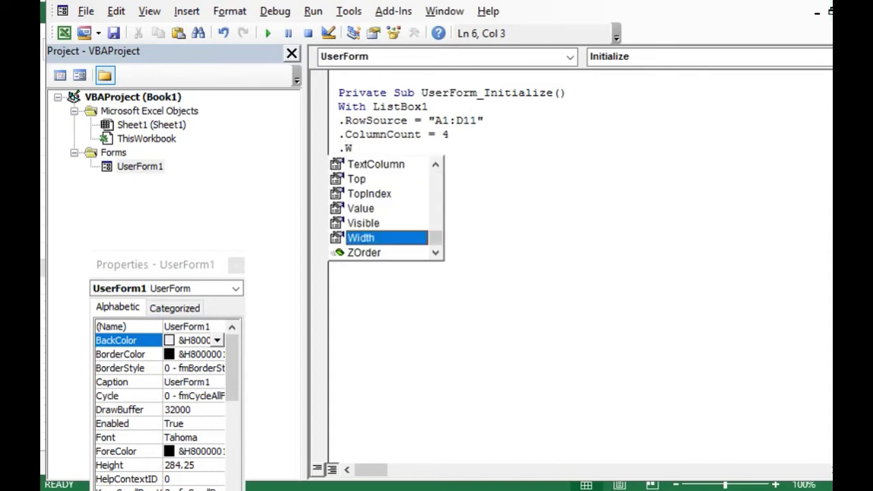
key("BackSpace")
type("C")
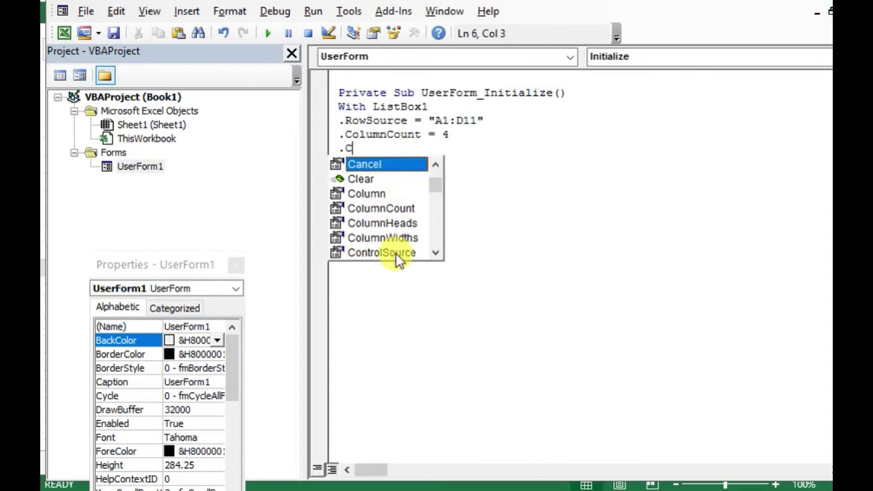
double_click(402, 238)
type("=")
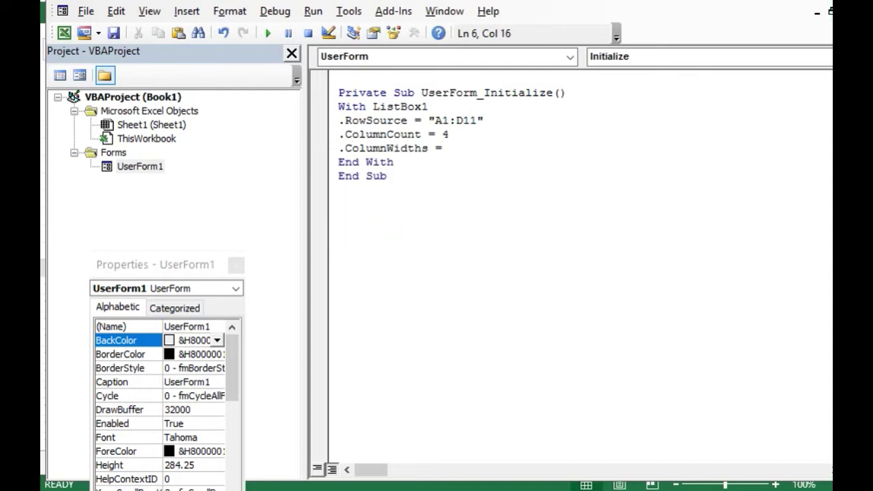
type(" \"")
type("40,")
type("150")
type(",")
type("70")
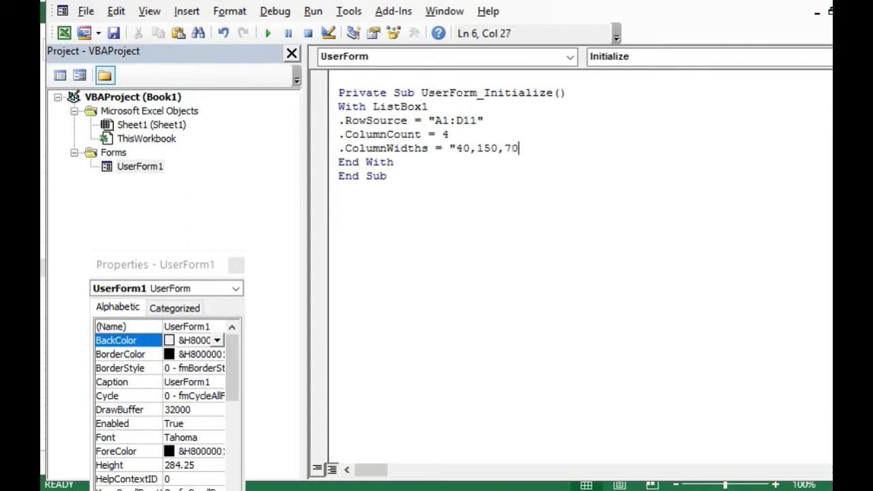
type(",")
type("170")
key("BackSpace")
key("BackSpace")
type("20")
type("\"")
key("Return")
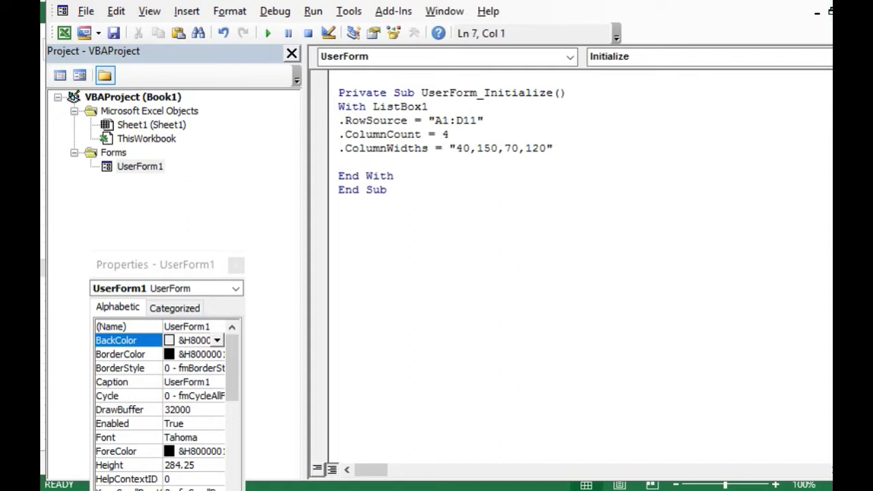
type(".")
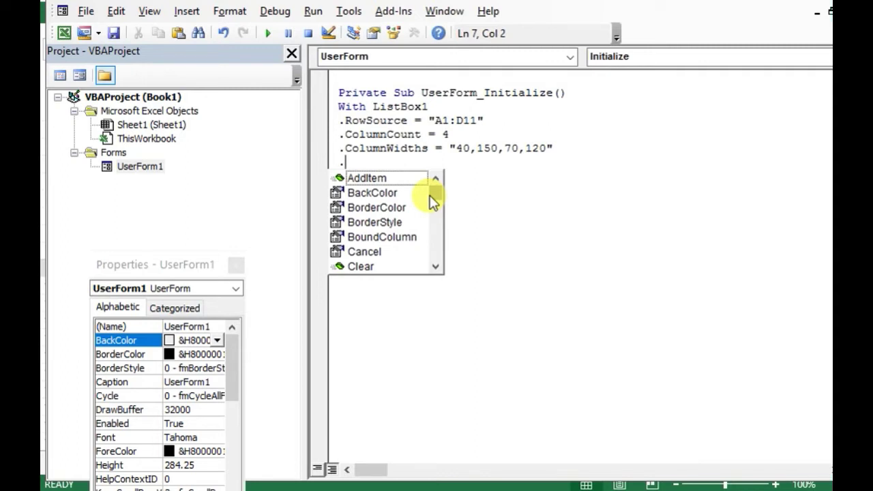
Add .ColumnHeads = True to the ListBox1 settings in the Initialize code.
scroll(433, 201, "down", 6)
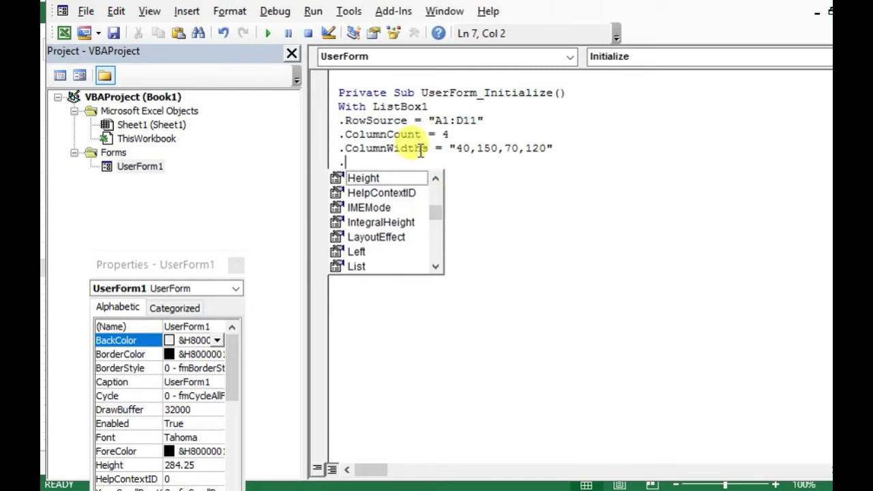
type("CO")
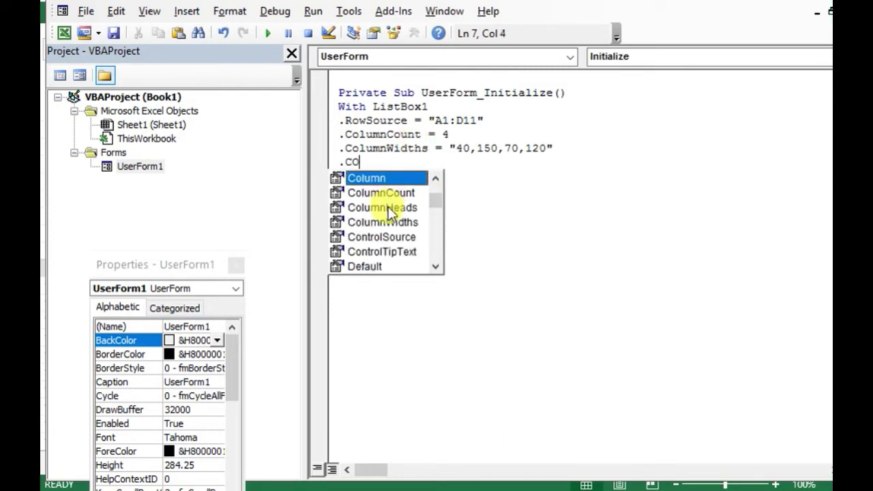
double_click(388, 208)
type("=")
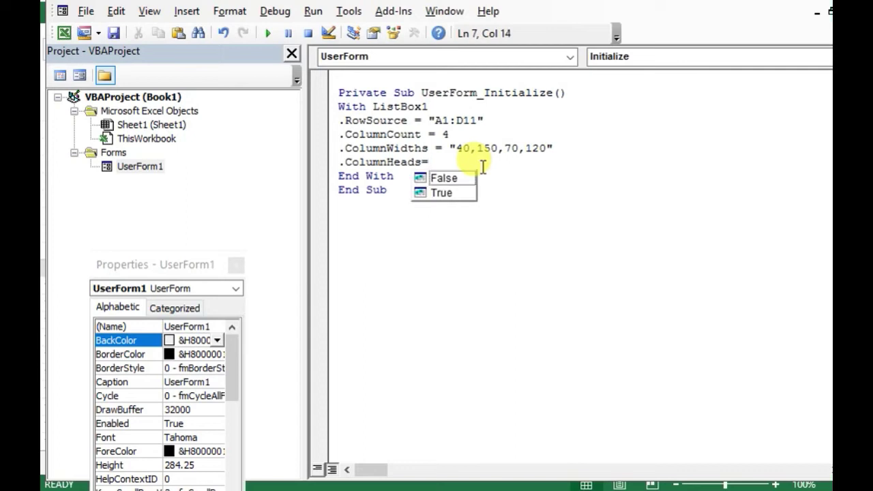
type("TRUE")
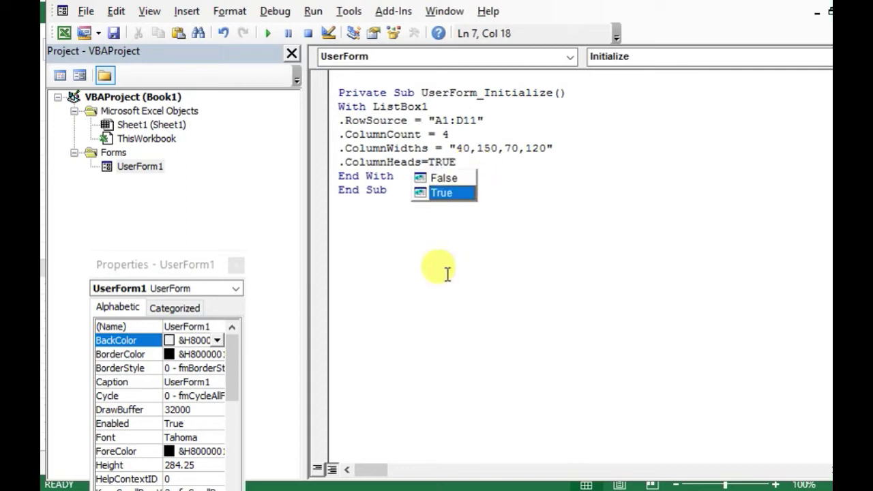
left_click(443, 270)
Highlight the fixed D11 end of the RowSource range and run the form to test it.
left_click(393, 135)
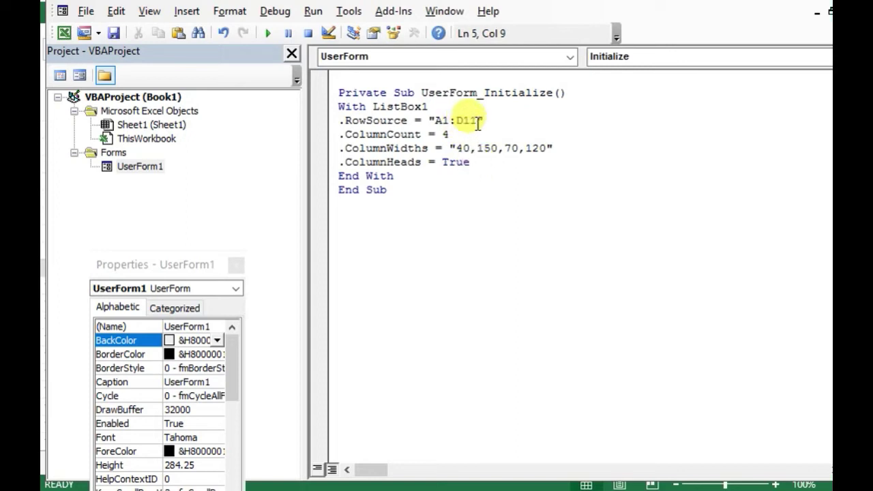
left_click_drag(477, 120, 429, 120)
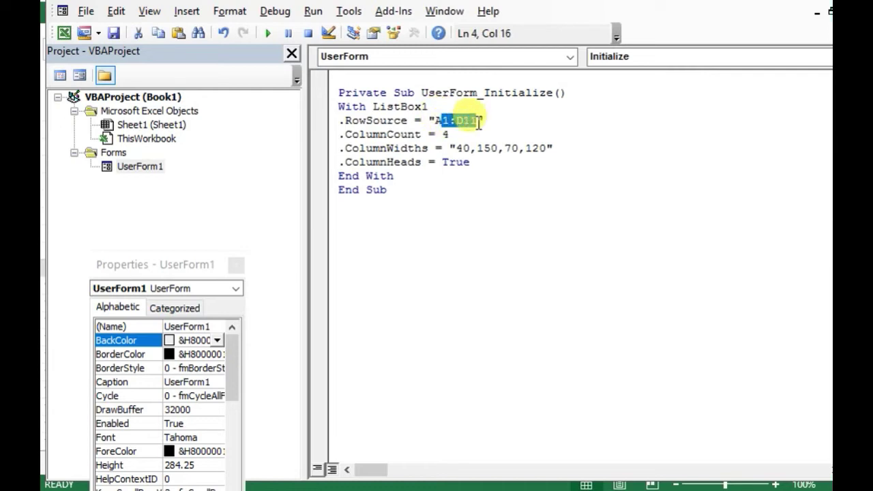
left_click(277, 35)
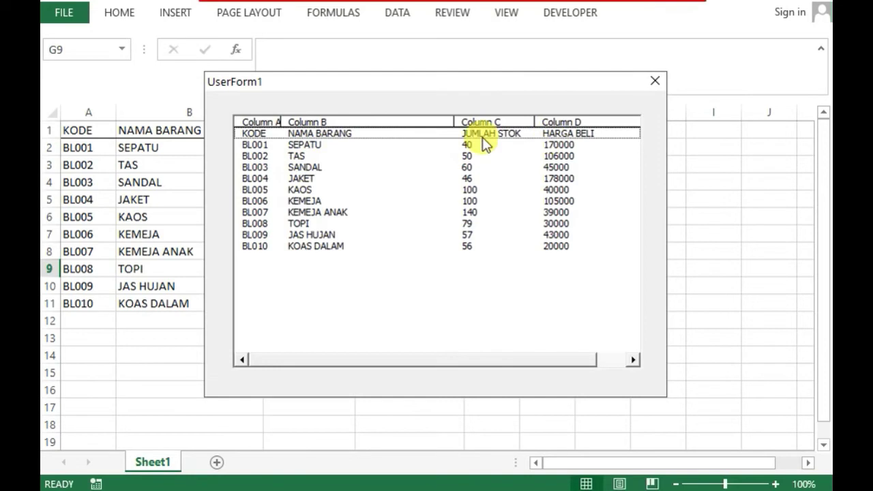
Test the list by selecting the TAS, JAKET, TOPI and SEPATU rows, then close the form.
left_click(318, 156)
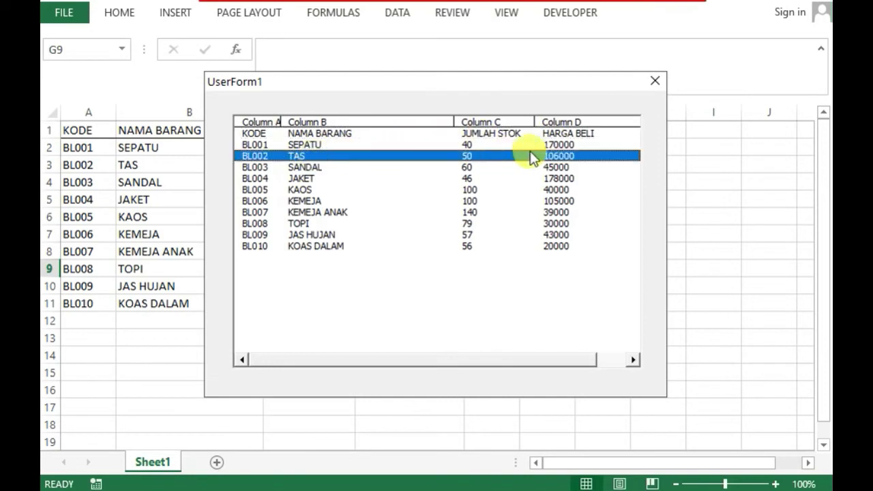
left_click(558, 178)
left_click(471, 223)
left_click(301, 145)
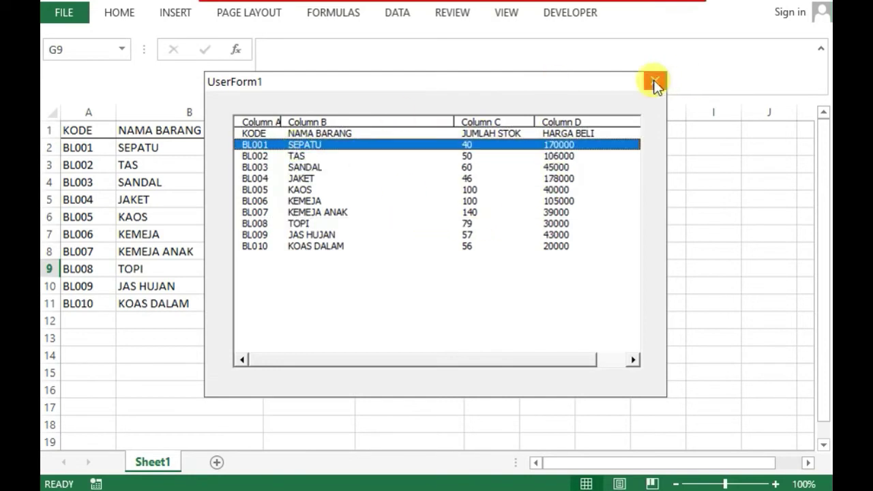
left_click(655, 81)
Change the ListBox's ColumnHeads setting from True to False in the Initialize code.
left_click(454, 121)
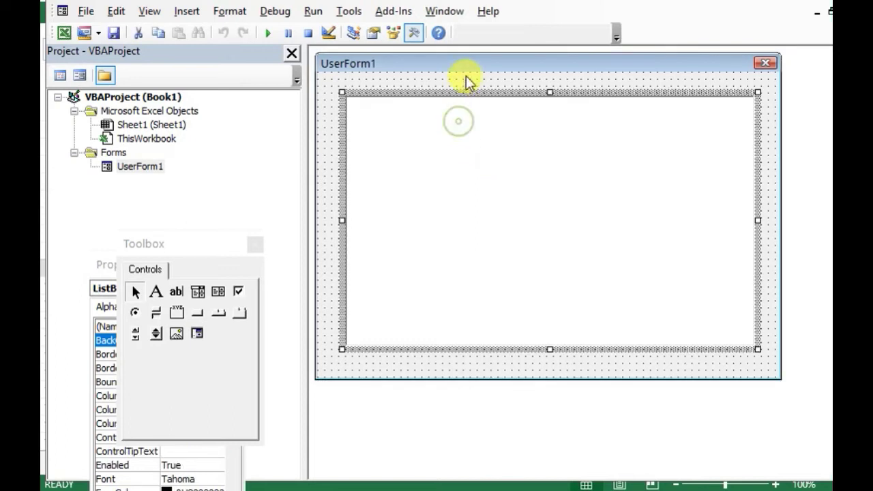
double_click(466, 76)
left_click(471, 162)
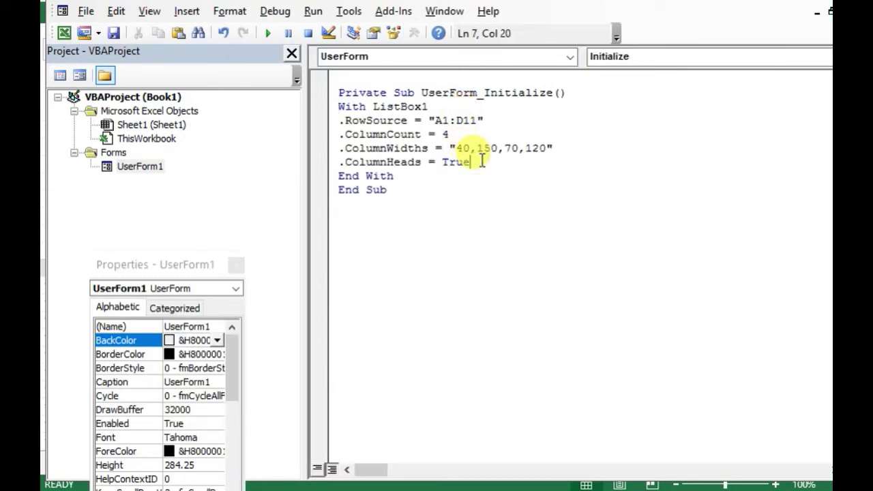
key("BackSpace")
key("BackSpace")
key("BackSpace")
type("ALSE")
left_click(550, 269)
Rerun the form, select the KODE, BL007, BL004, BL003 and BL006 rows, then close it.
left_click(267, 33)
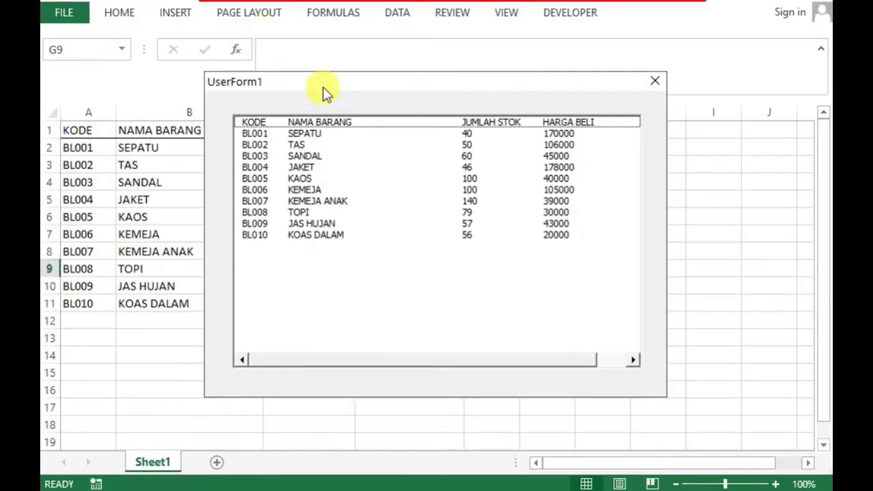
left_click(320, 128)
left_click(281, 199)
left_click(467, 166)
left_click(566, 156)
left_click(559, 192)
left_click(650, 81)
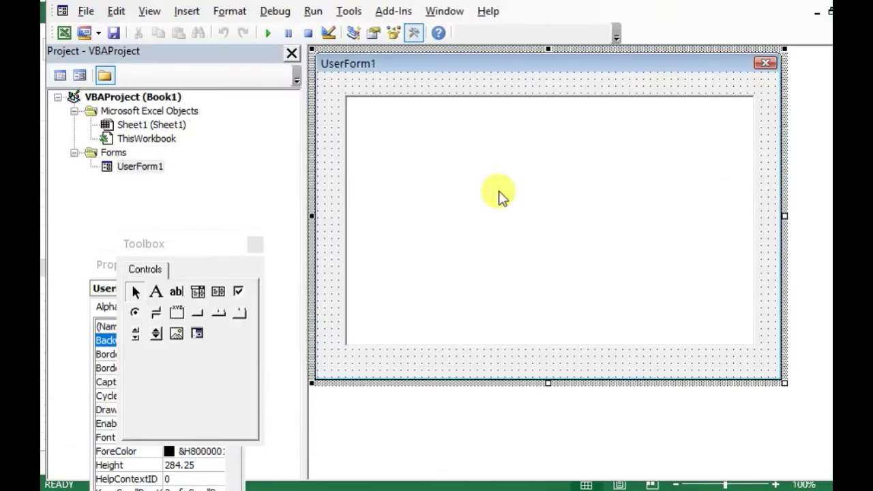
left_click(71, 36)
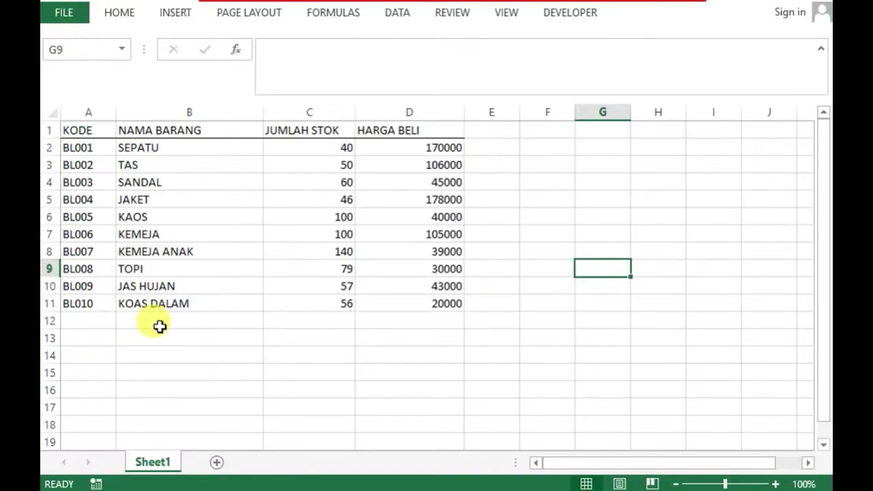
Enter item code BL011 in A12 and the name KEMEJA DEWASA in B12.
left_click(97, 319)
type("BL010")
key("BackSpace")
type("1")
left_click(187, 325)
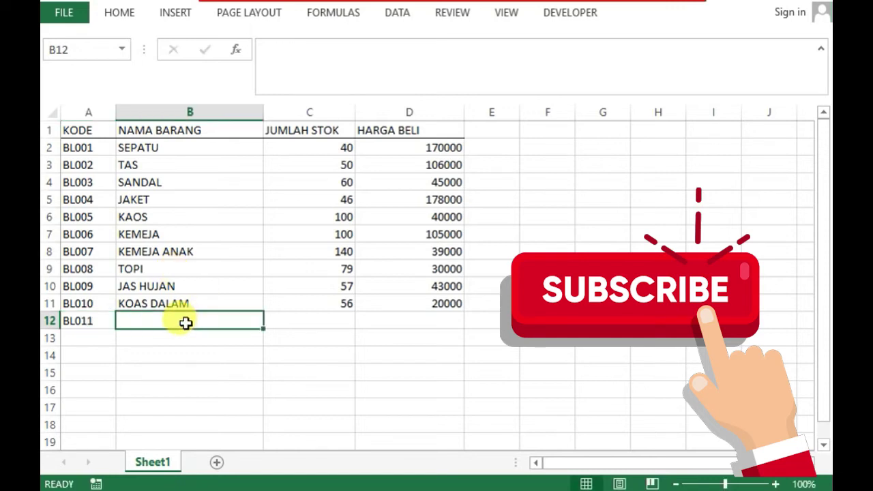
type("kemeja ")
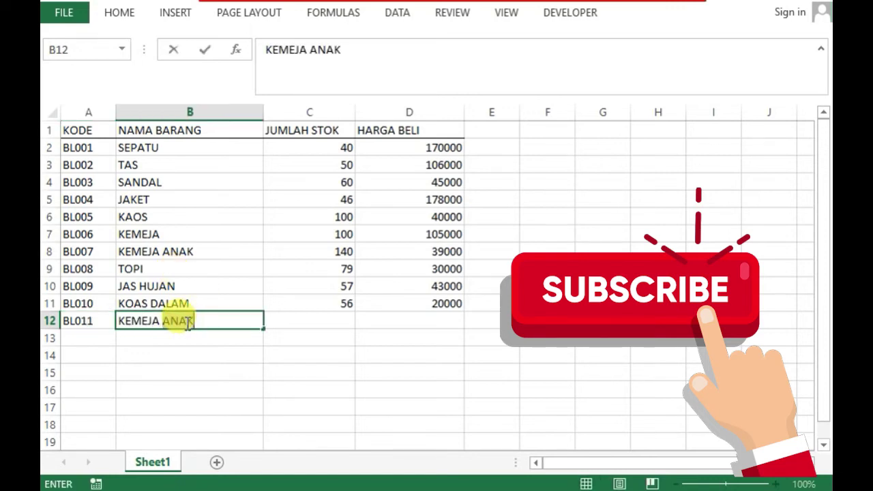
type("DEWASA")
Enter stock 70 in C12 and purchase price 150000 in D12, then review row 12.
left_click(344, 320)
type("70")
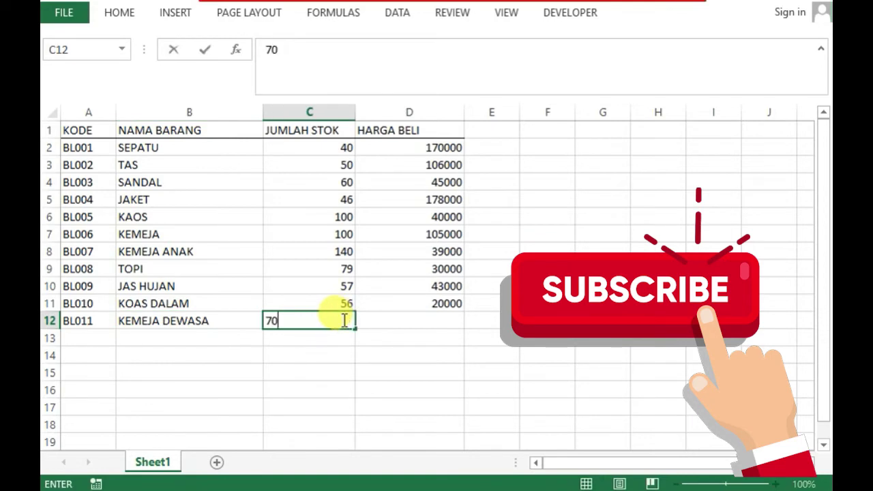
key("Tab")
type("150")
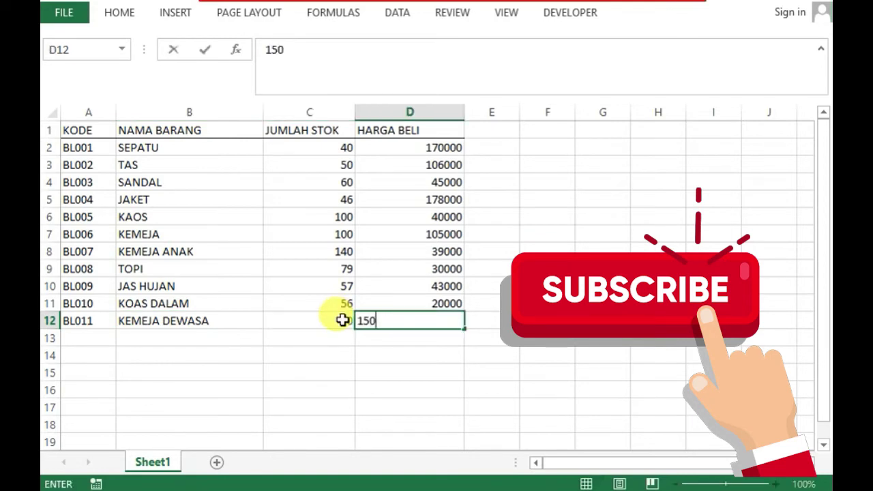
type("000")
left_click(198, 353)
left_click_drag(64, 321, 470, 328)
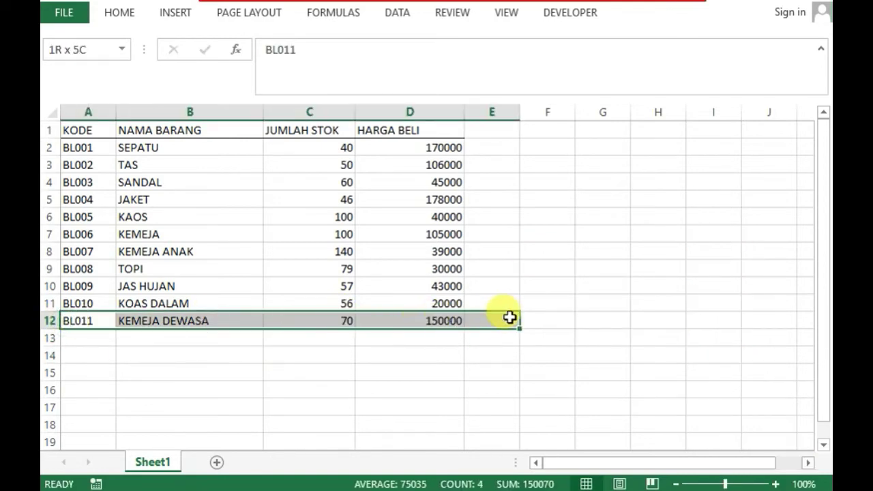
left_click(403, 354)
Highlight rows 11 and 12 to compare the last item with the new BL011 row.
left_click(573, 14)
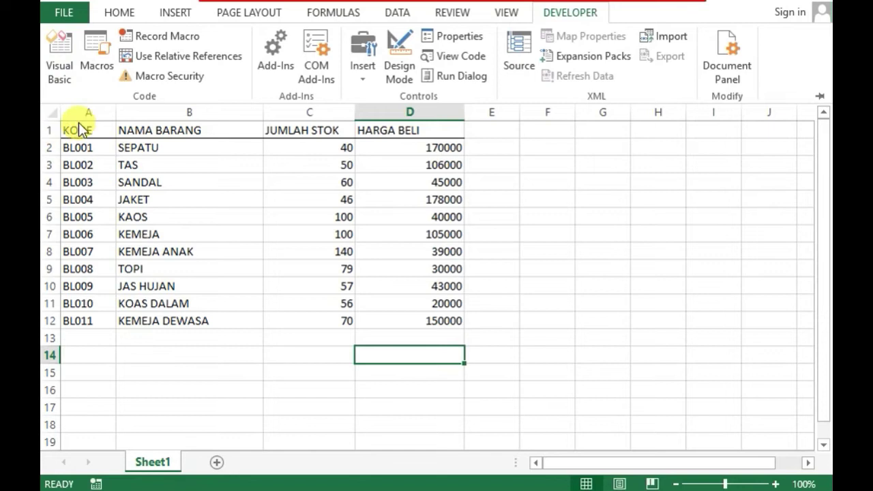
left_click(442, 306)
left_click_drag(449, 303, 113, 304)
left_click_drag(402, 319, 409, 320)
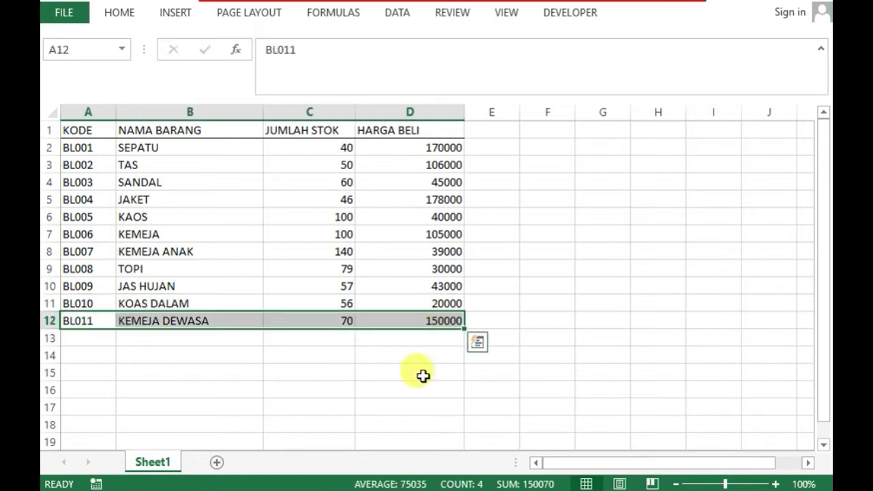
left_click(423, 373)
Open the Visual Basic editor and run UserForm1 to check whether BL011 appears.
left_click(580, 14)
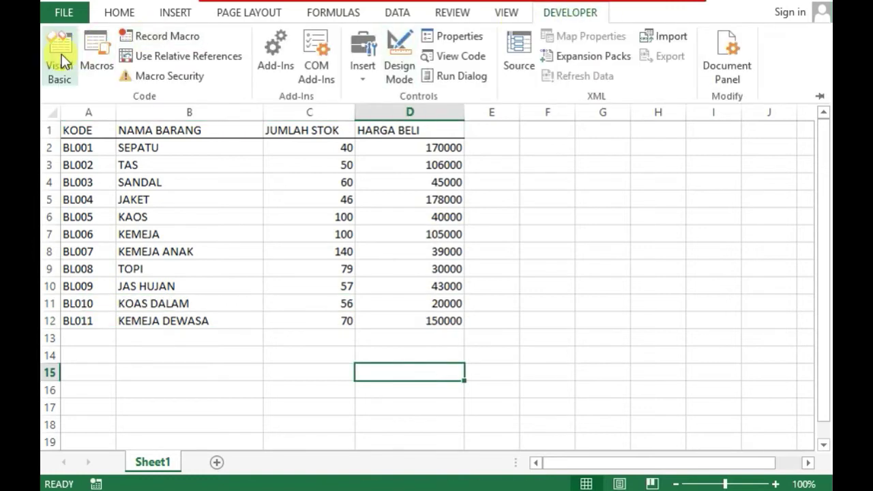
left_click(62, 54)
left_click(269, 34)
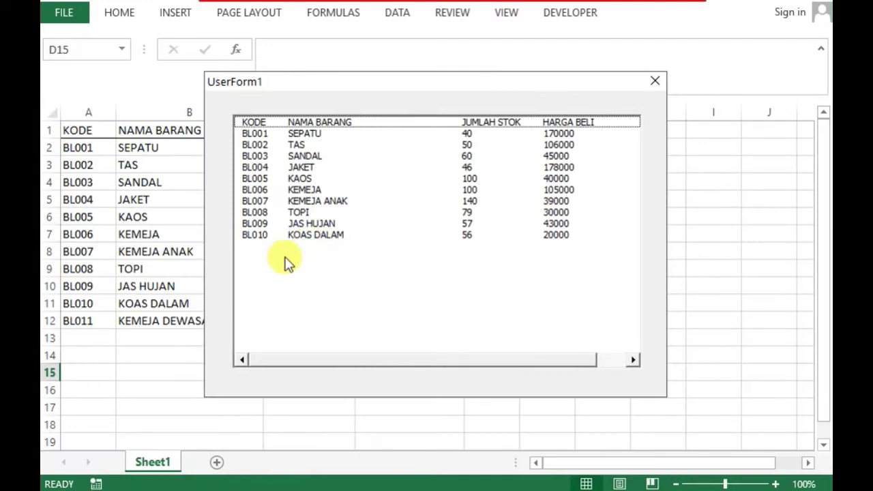
Close the test form, inspect the hard-coded A1:D11 RowSource in its code, then return to Excel.
left_click(656, 81)
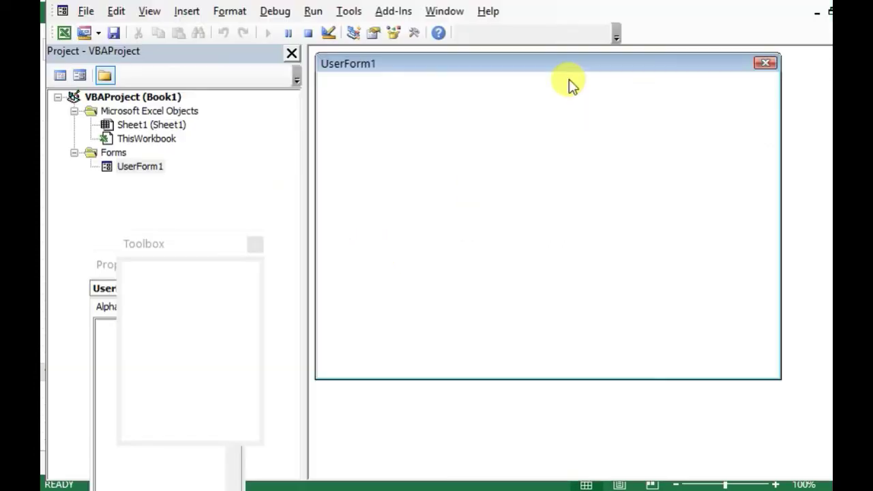
key("F7")
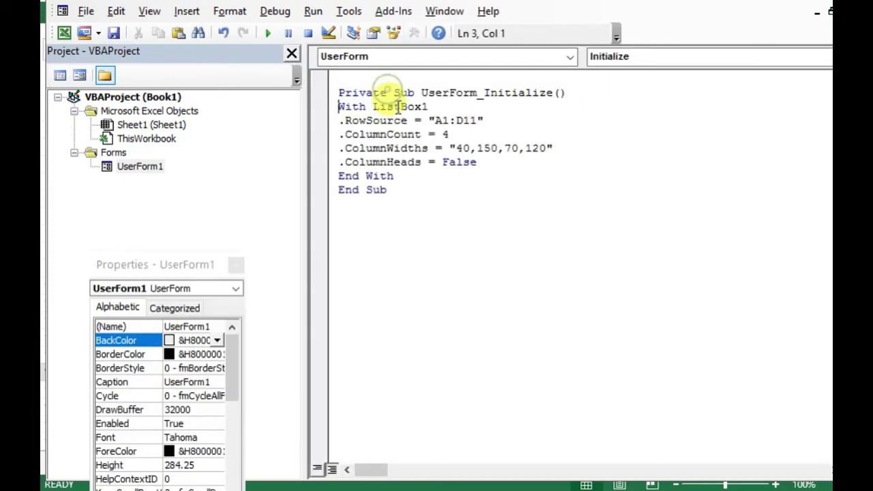
left_click(444, 120)
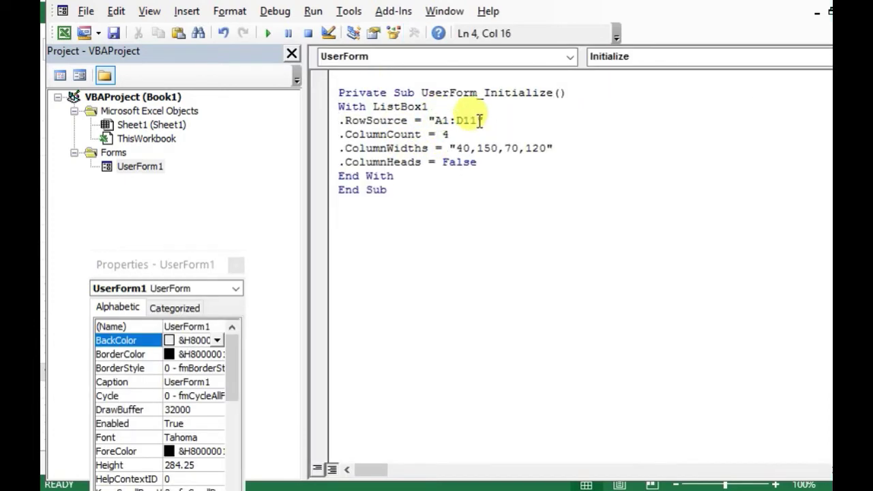
left_click(477, 120)
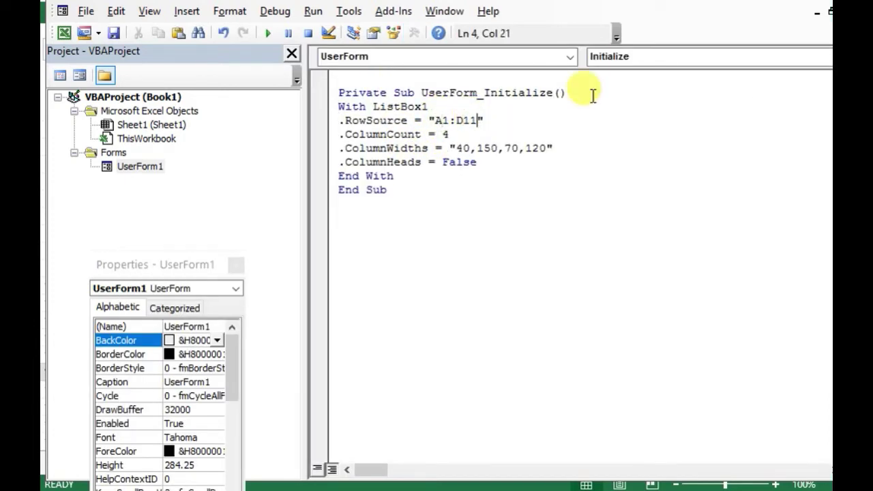
key("alt+F11")
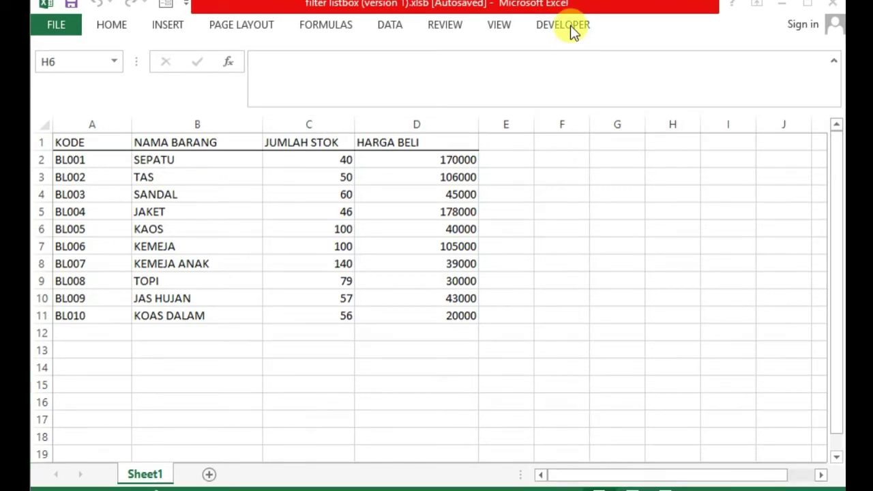
Open UserForm1's Initialize code and insert a new line after the ListBox1 With block.
left_click(559, 28)
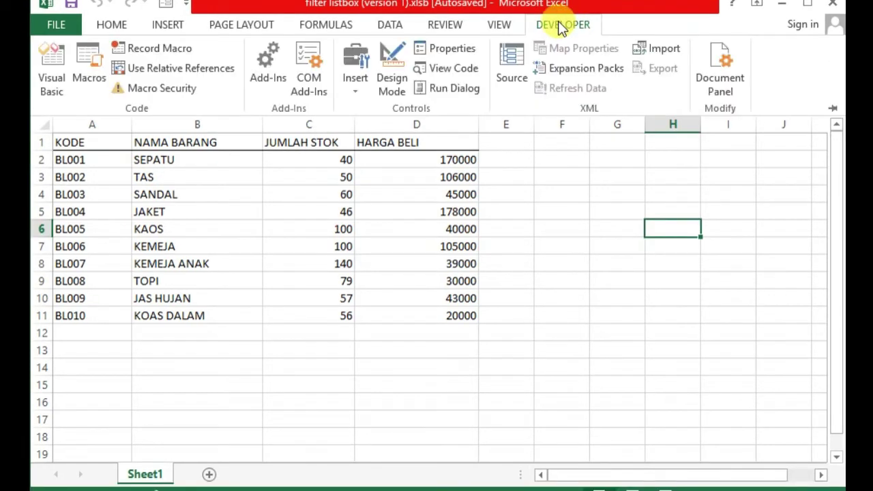
left_click(49, 95)
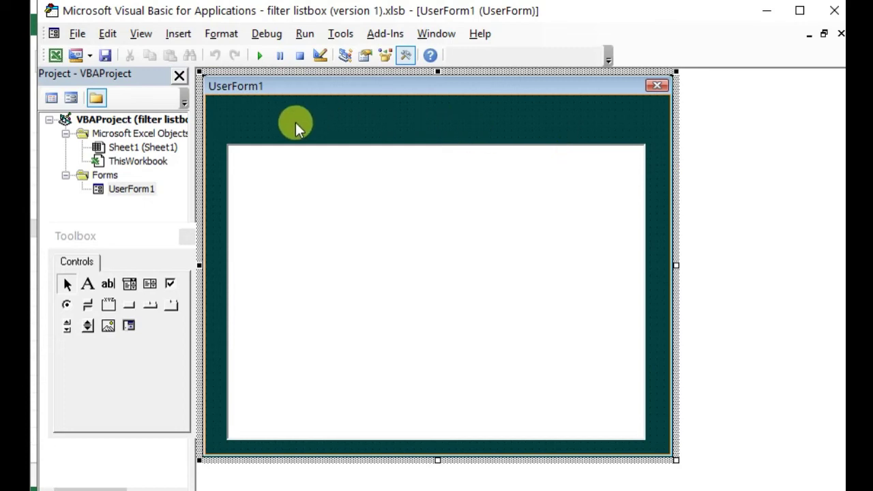
double_click(375, 113)
left_click(449, 117)
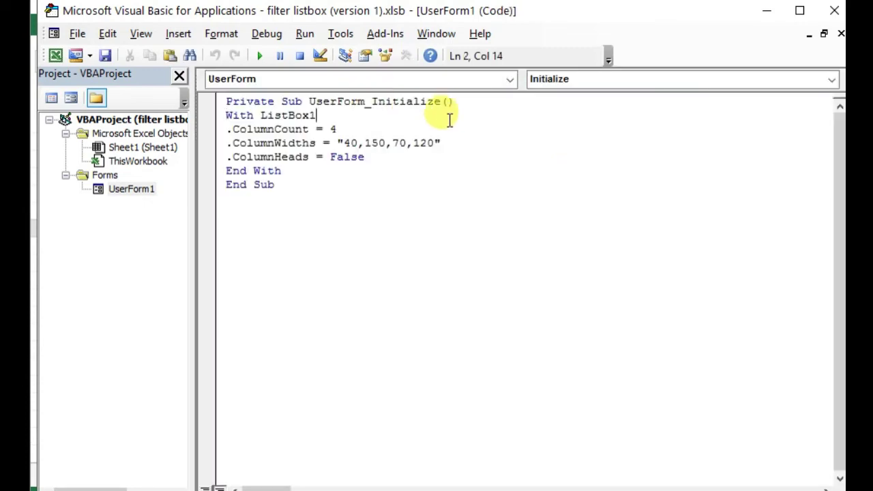
left_click(292, 173)
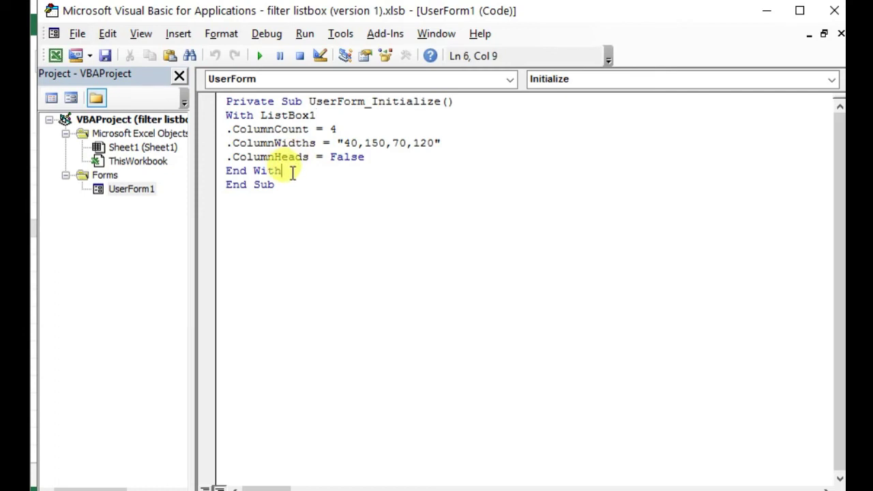
key("Return")
left_click_drag(368, 158, 220, 116)
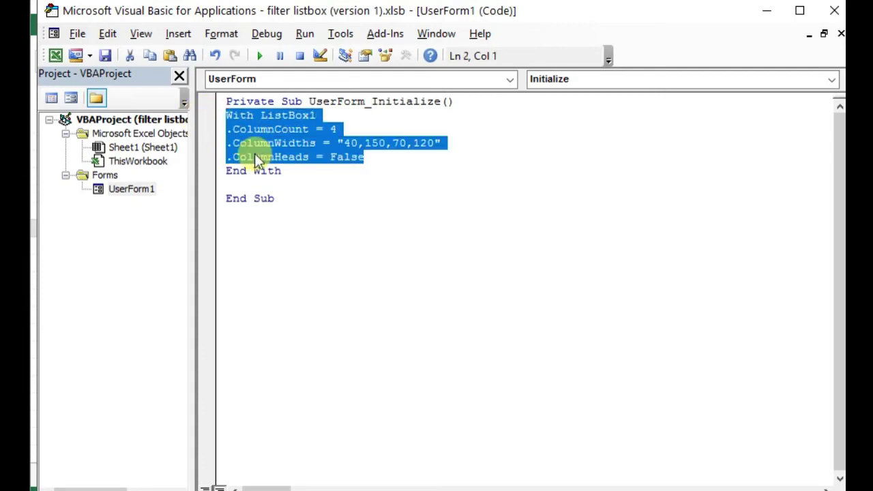
left_click(292, 170)
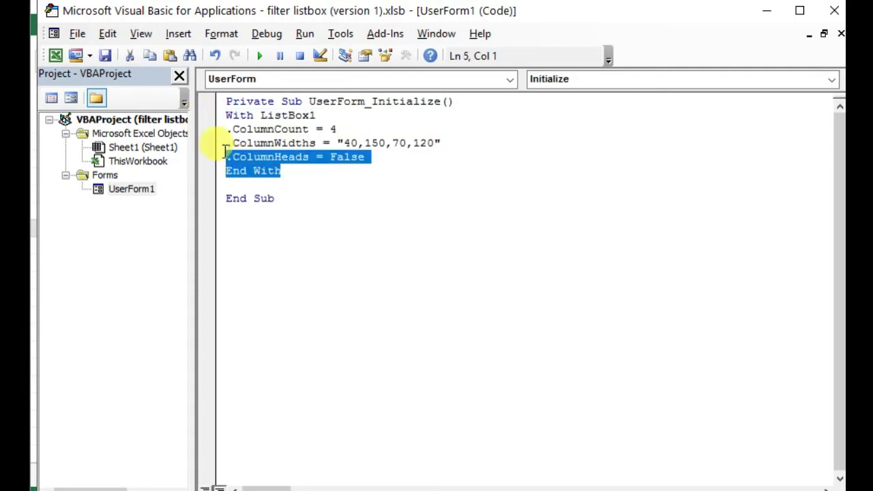
left_click_drag(291, 171, 222, 116)
left_click(254, 176)
left_click(248, 185)
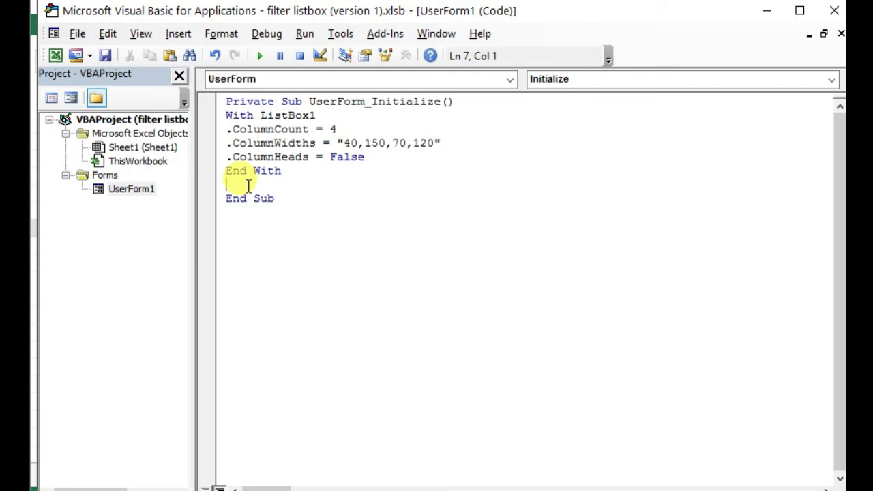
Add Set ws = Worksheets("sheet1") and ws.Activate, then return to the worksheet.
type("set ws = ")
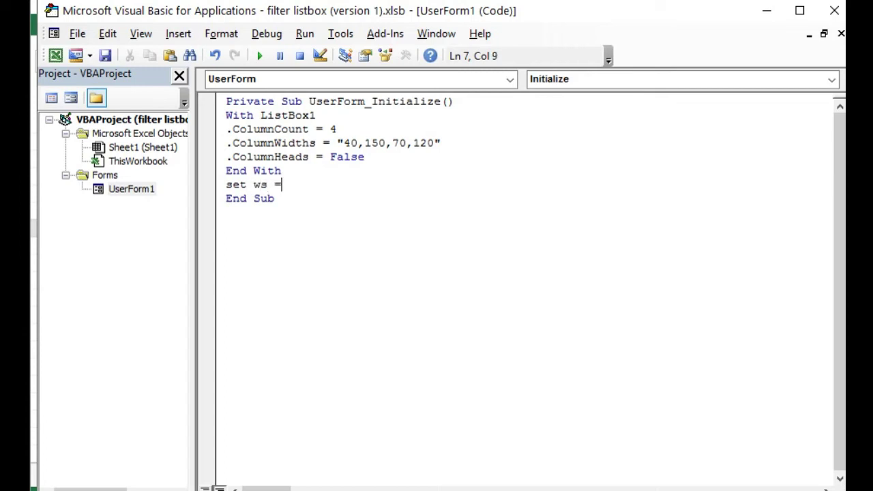
type("worksheets(")
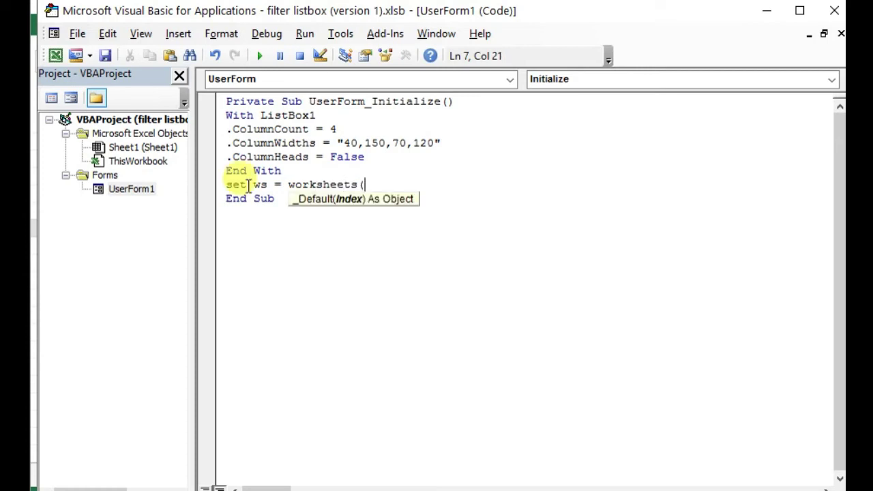
type("\"sh")
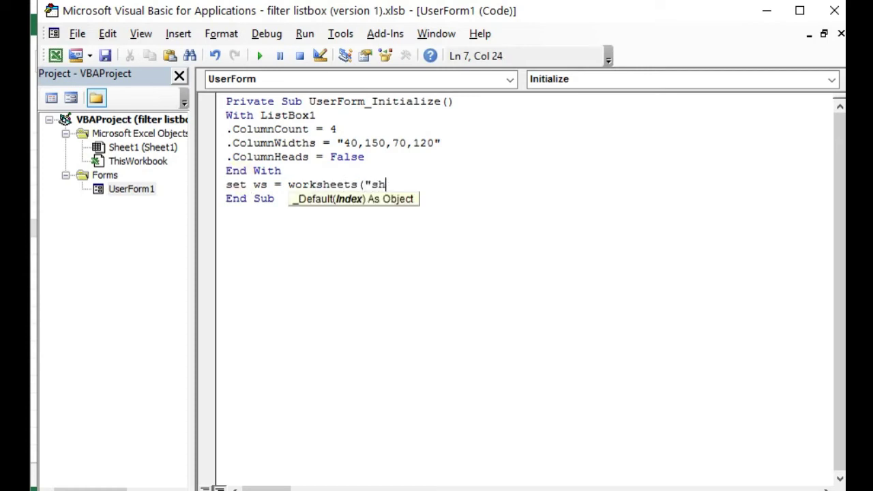
type("eet1\")")
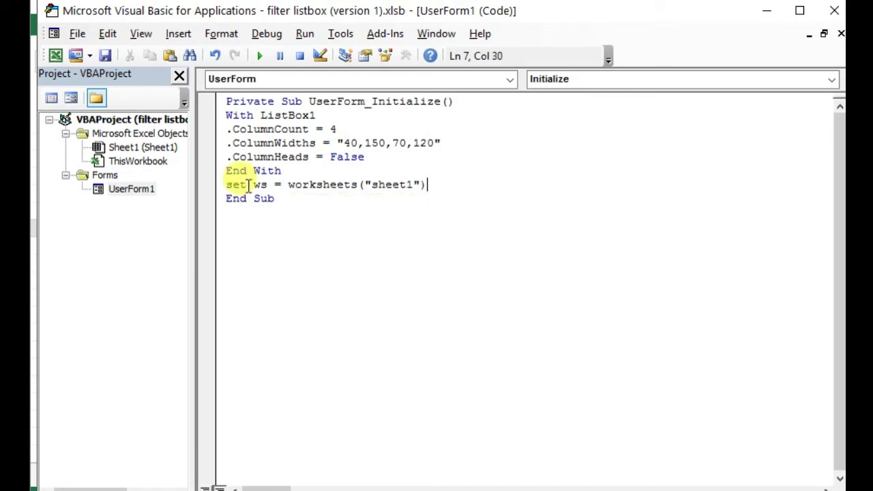
key("Return")
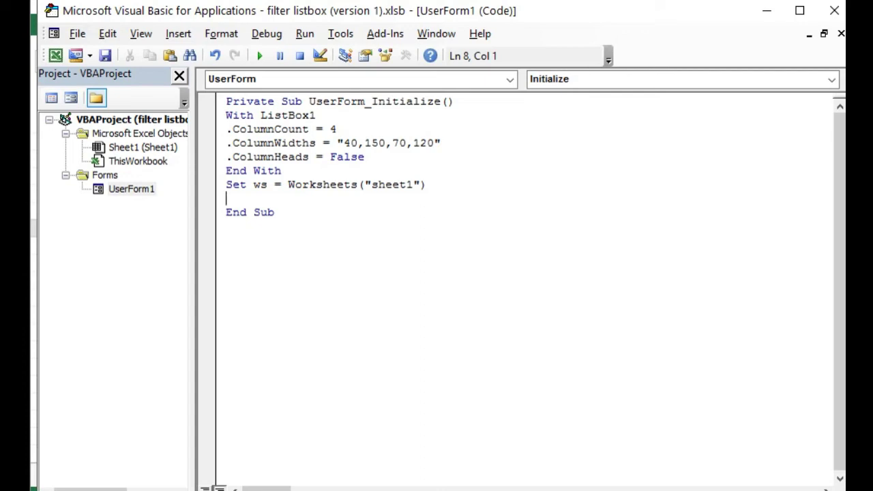
type("ws.")
type("activate")
key("Return")
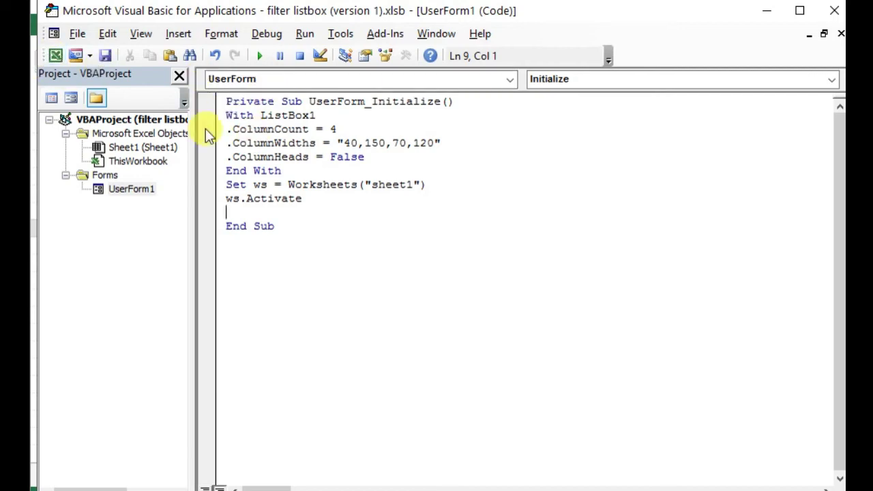
left_click(55, 55)
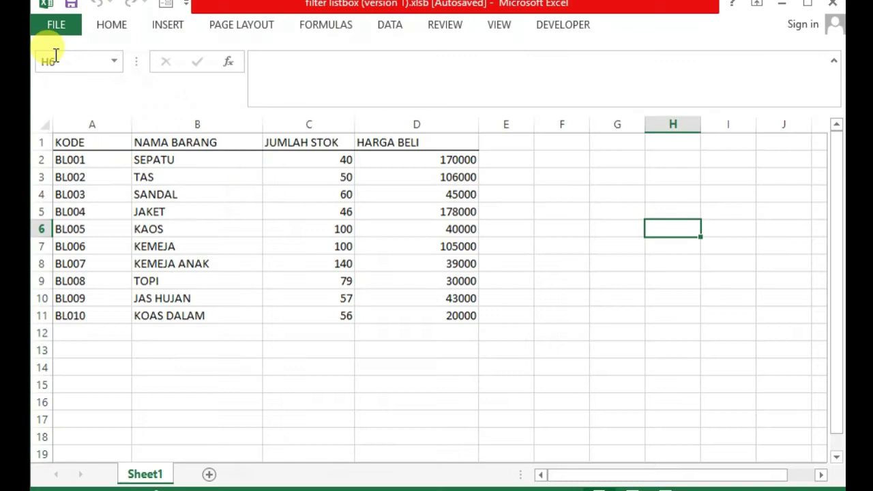
Select ranges and rows on Sheet1 to locate the extra items below row 12.
left_click(174, 266)
mouse_move(62, 229)
left_mouse_down()
mouse_move(479, 321)
mouse_move(467, 452)
left_mouse_up()
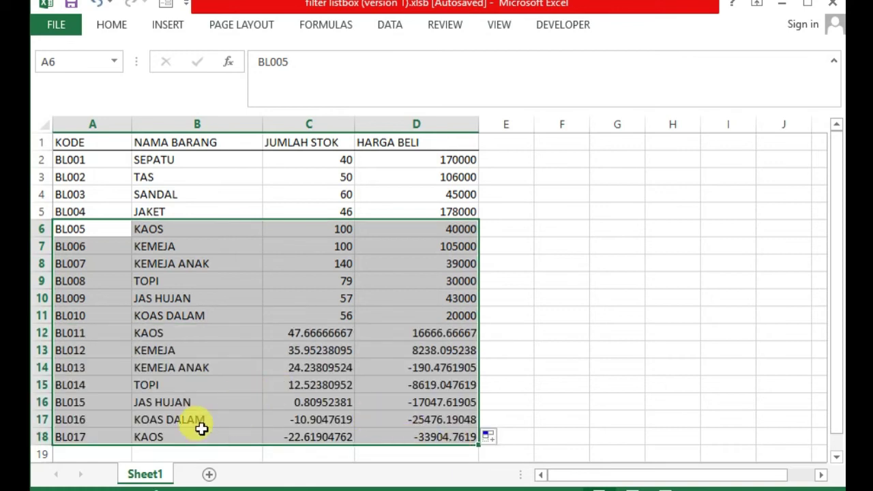
left_click(168, 388)
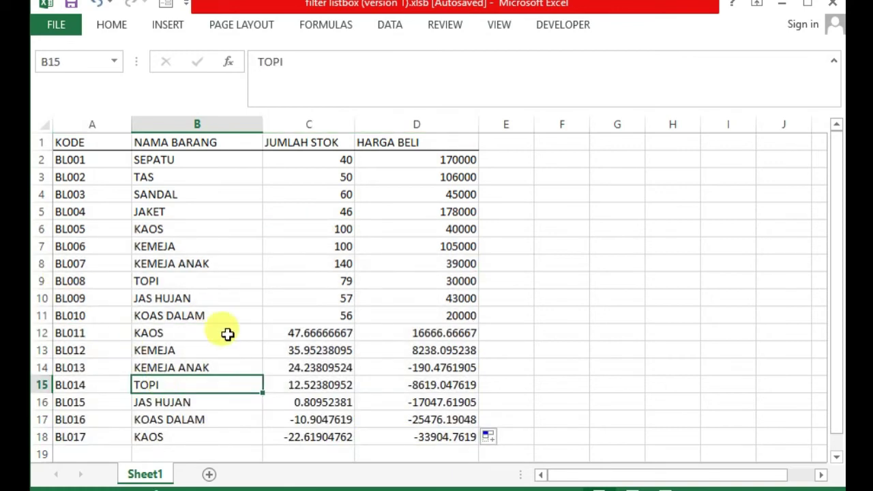
left_click(49, 334)
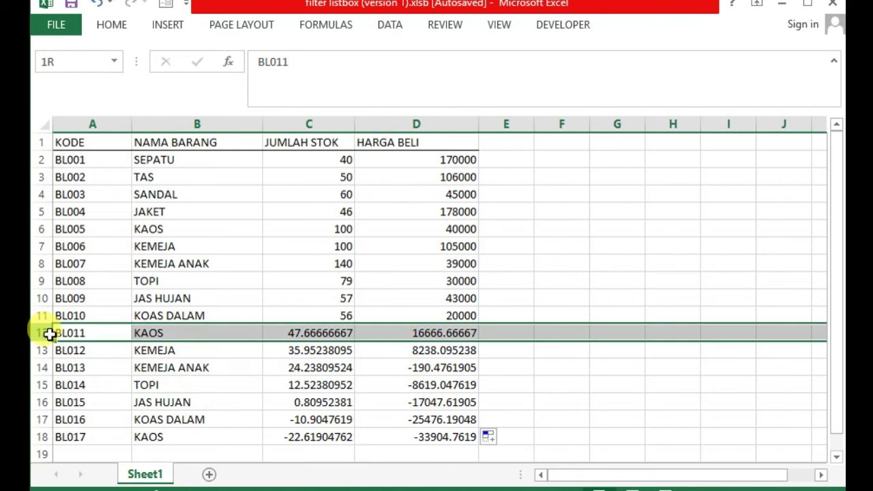
left_click_drag(50, 334, 52, 418)
left_click(96, 365)
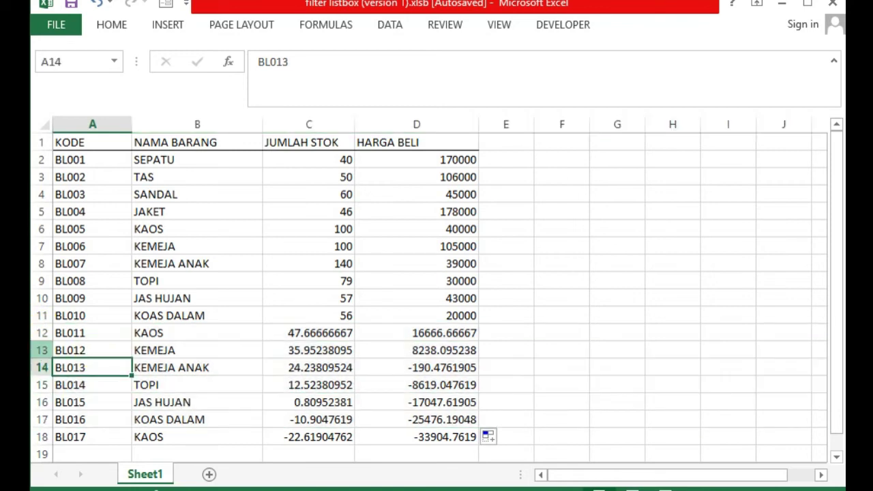
Delete rows 13 to 18 (BL012–BL017) and reopen the form's VBA code.
left_click_drag(42, 350, 49, 430)
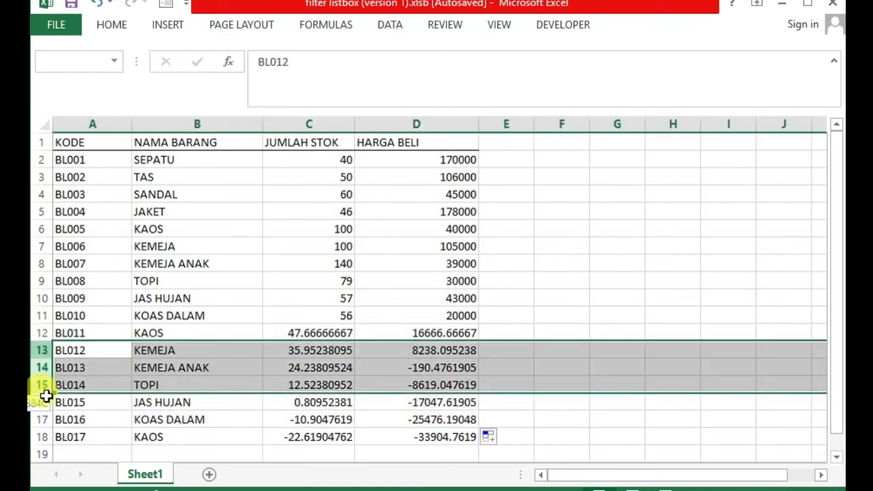
right_click(49, 431)
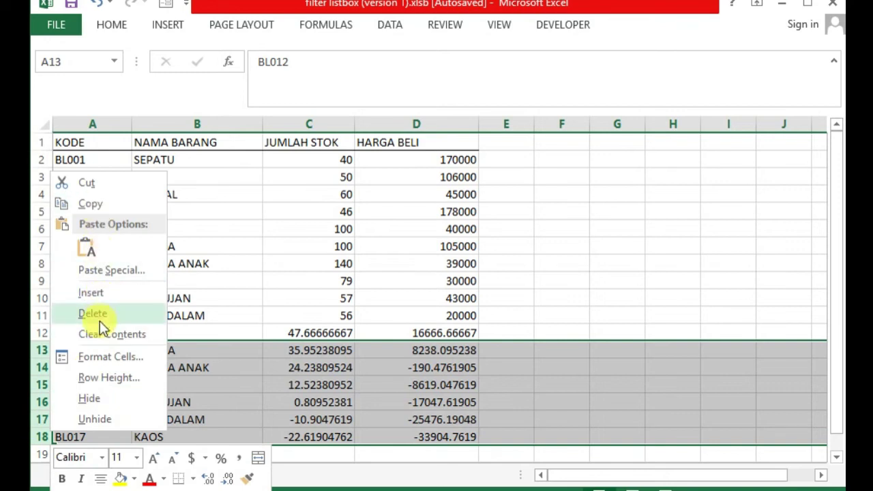
left_click(100, 317)
left_click(216, 367)
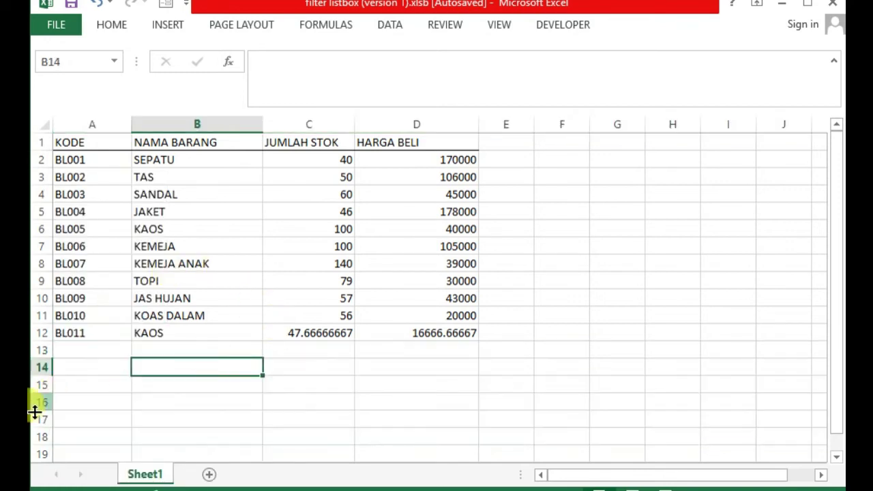
left_click(179, 402)
left_click(559, 28)
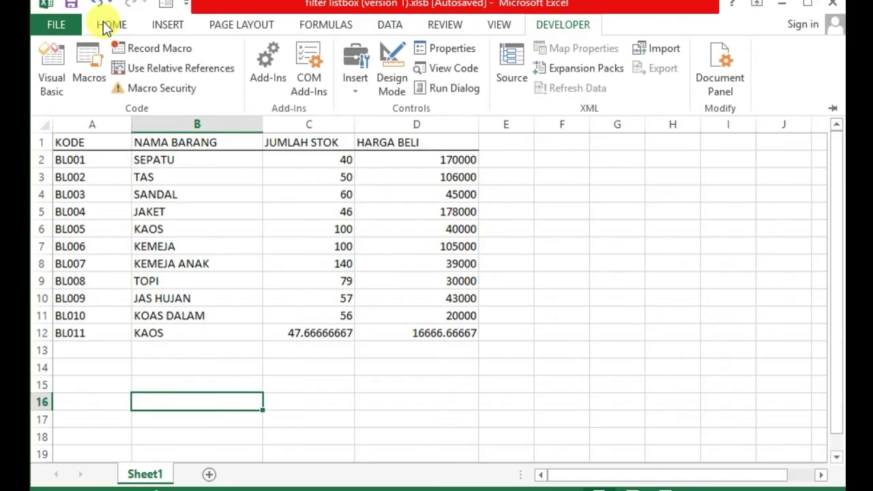
left_click(40, 78)
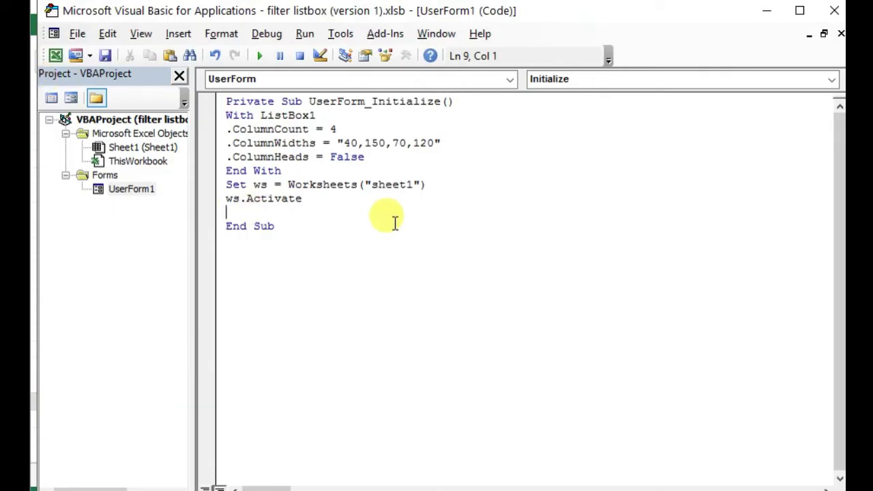
Type baris = ws.Cells(ws.Rows.Count, 1).End(xlUp).Offset(0,0).Row to capture the last row.
type("baris")
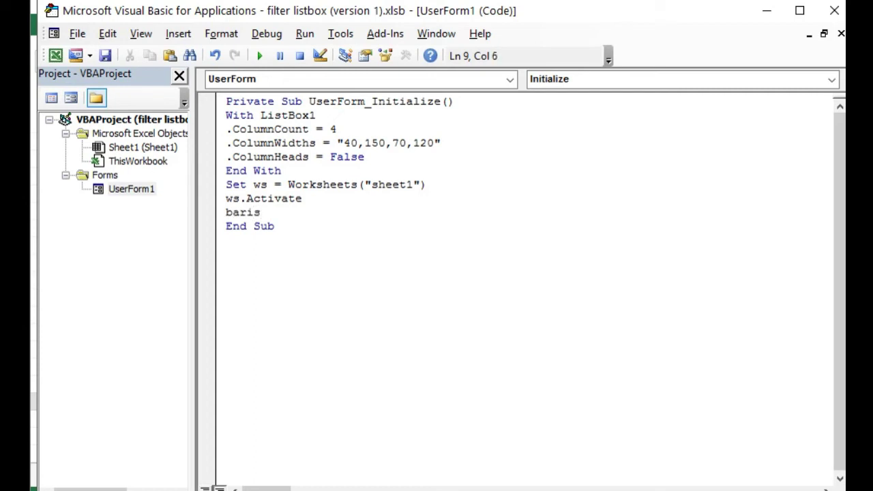
type(" = ws")
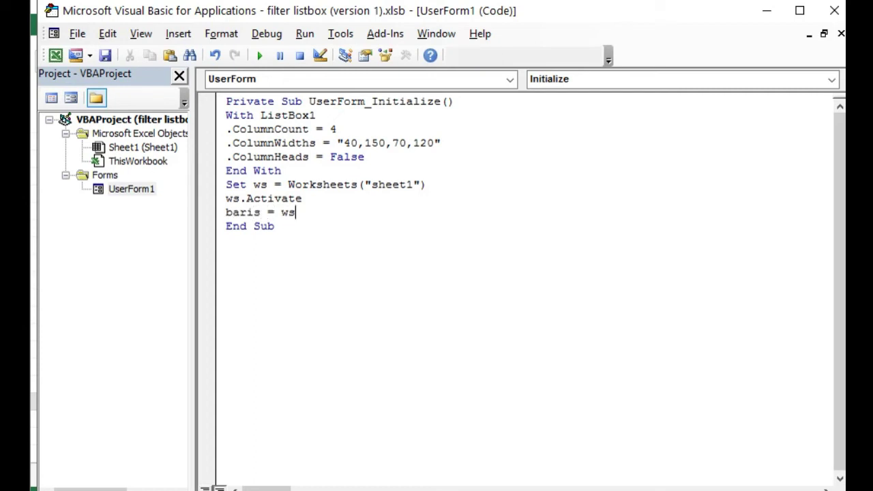
type(".cells")
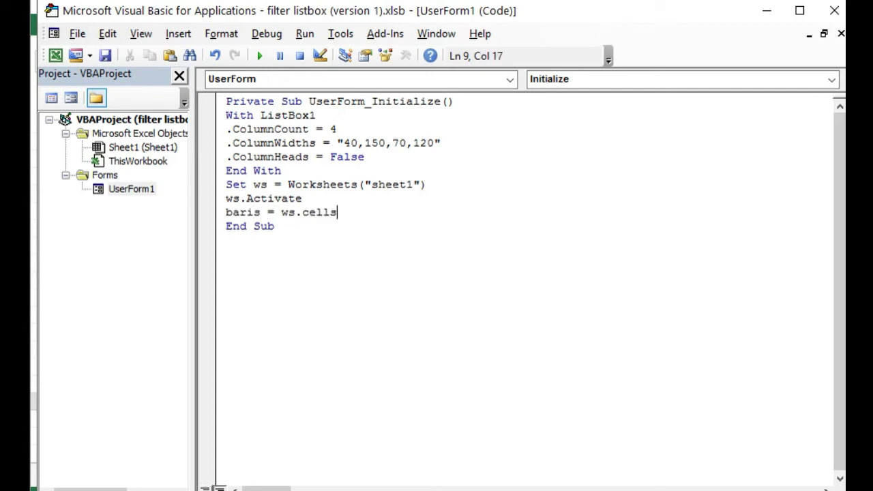
type("(")
type("ws.")
type("row")
type("s")
type(".count,")
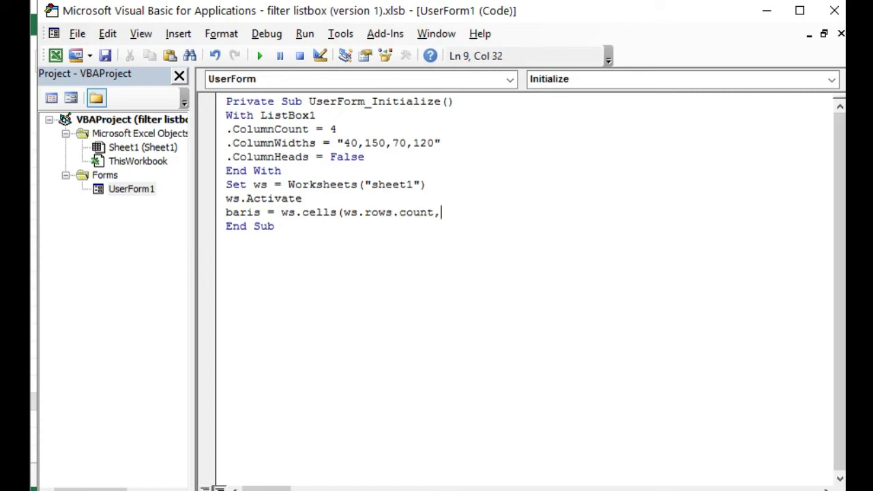
type("1)end(xlup)")
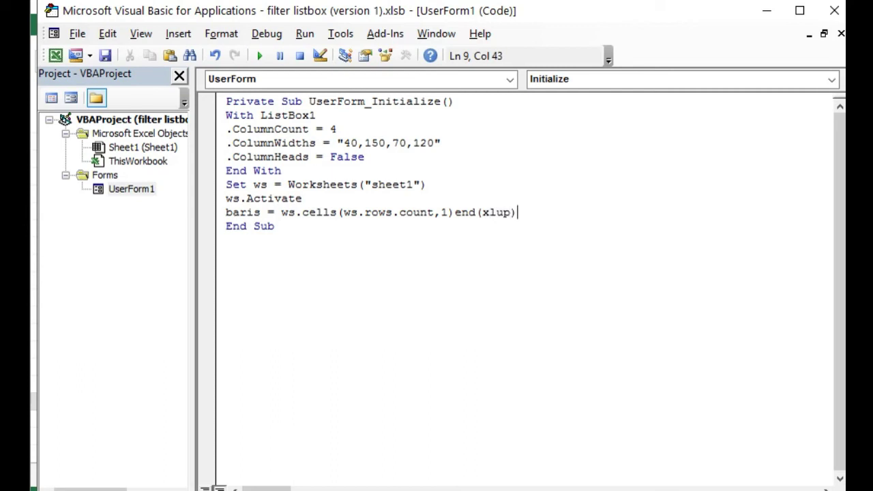
type(".fo")
key("BackSpace")
key("BackSpace")
type("offset(")
type("0,")
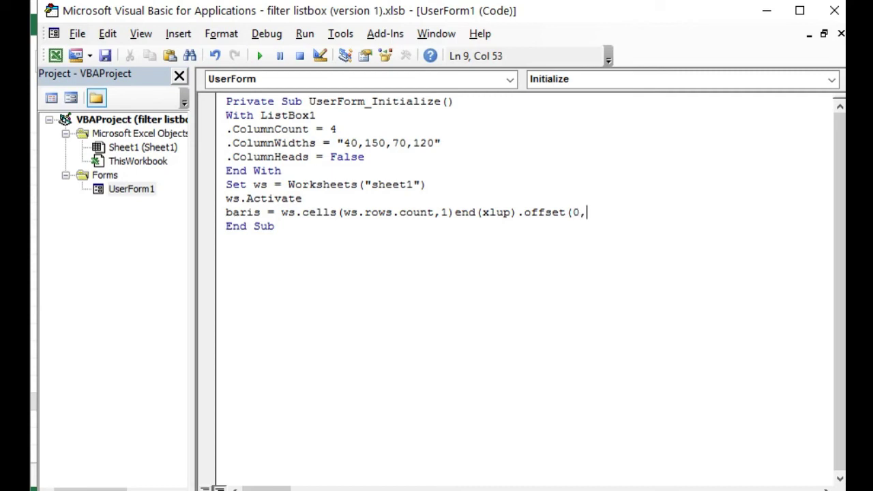
type("0).")
type("row")
key("Return")
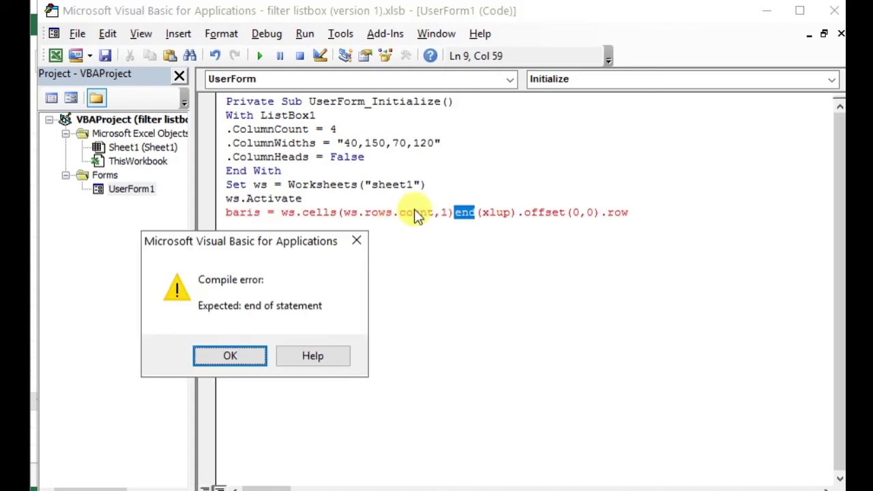
Fix the compile error by adding the missing dot before End, then add a blank line below.
left_click(248, 356)
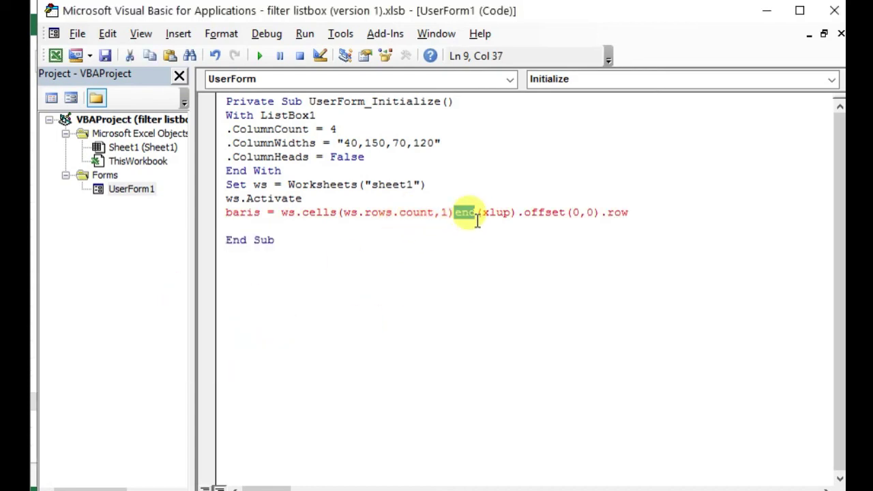
key("Down")
left_click(455, 213)
type(".")
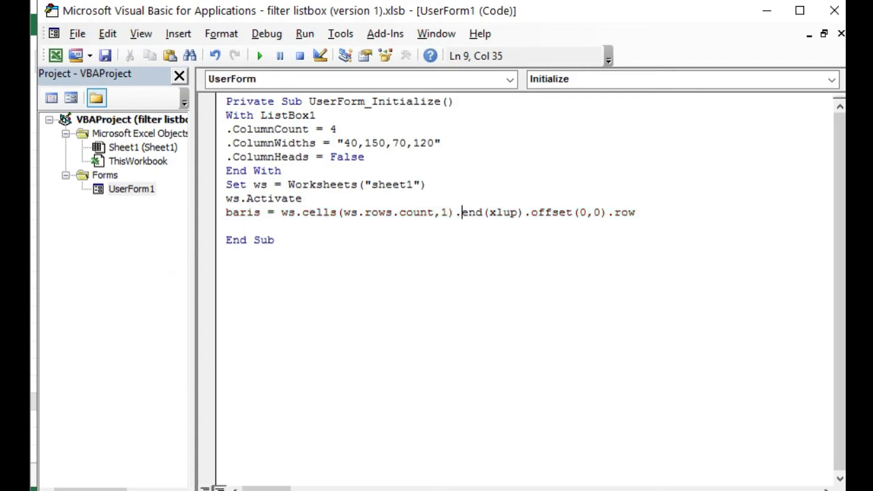
left_click(476, 258)
left_click(660, 212)
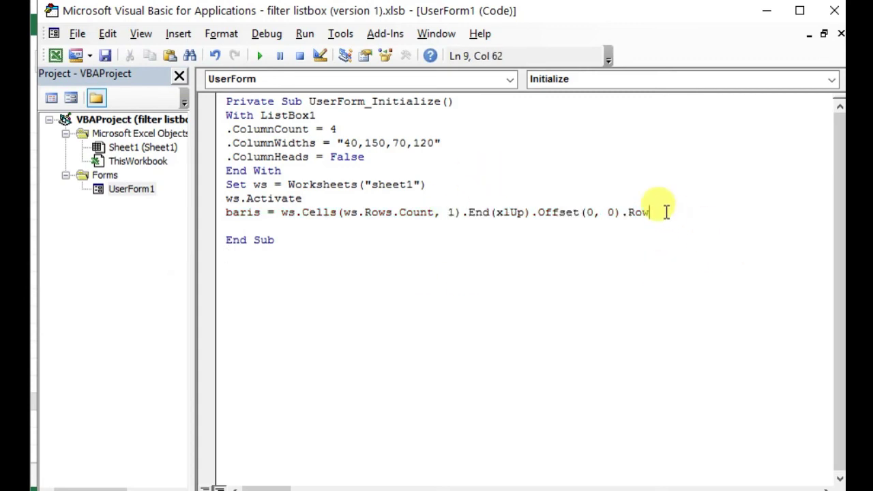
key("Return")
left_click_drag(651, 212, 218, 212)
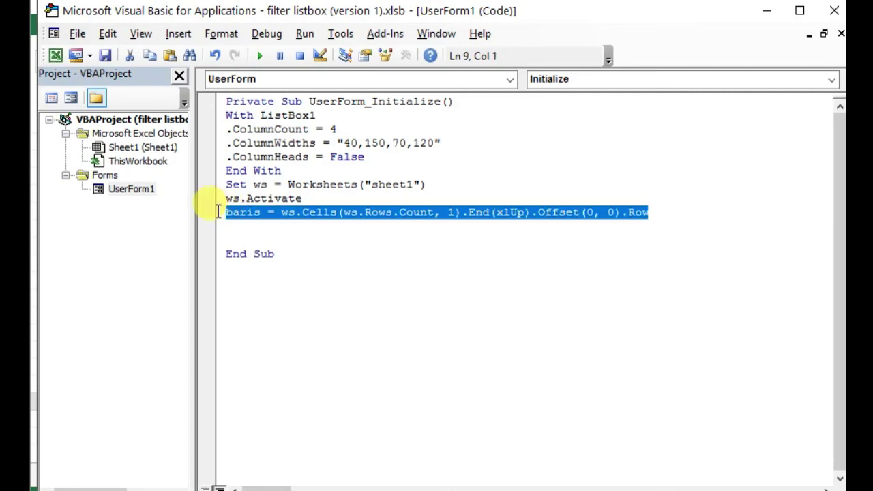
left_click(253, 226)
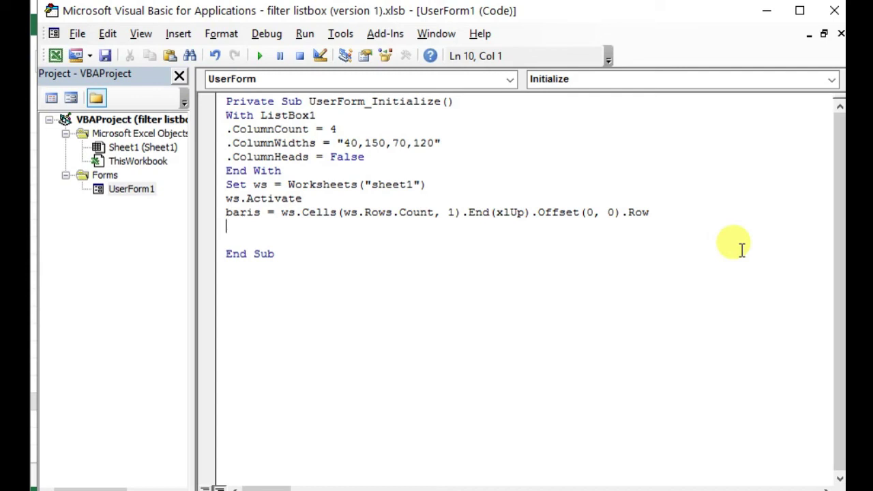
Add Me.ListBox1.RowSource = "a1:" below the baris statement and return to the worksheet.
type("me")
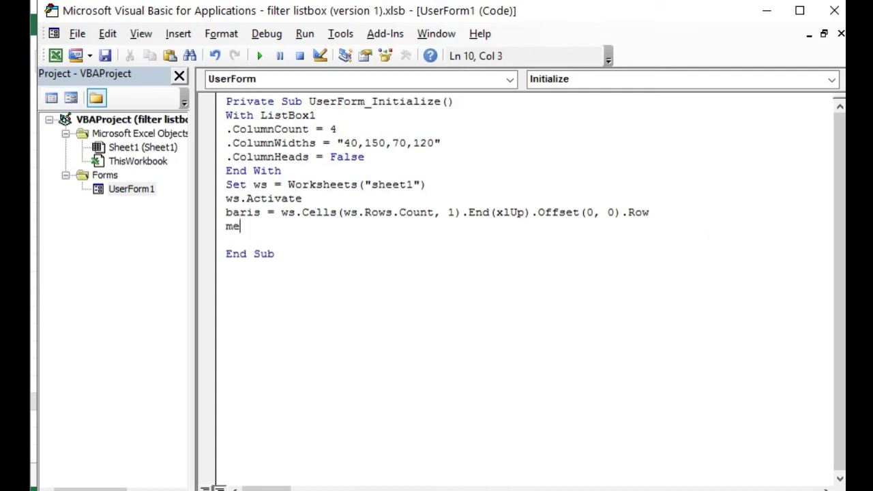
type(".list")
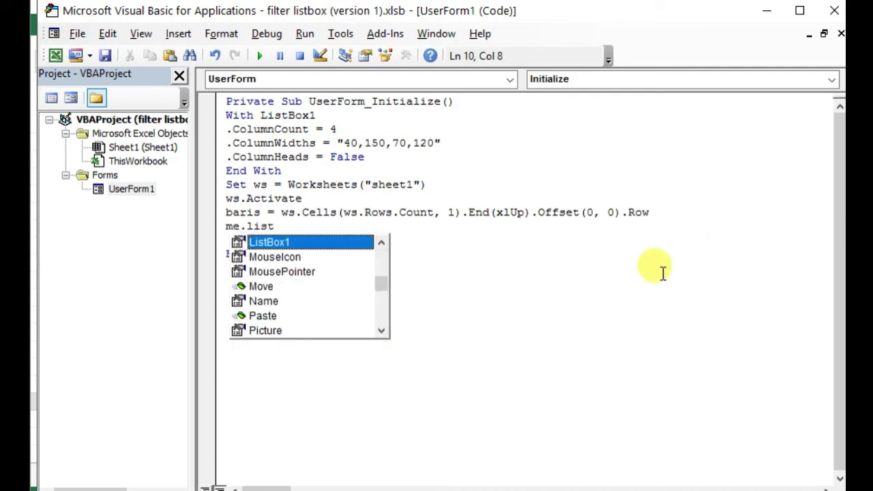
type(".")
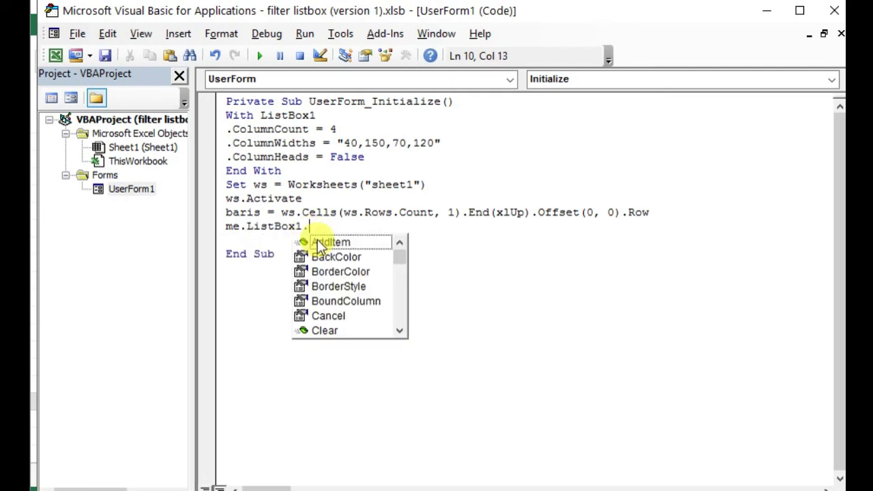
type("row")
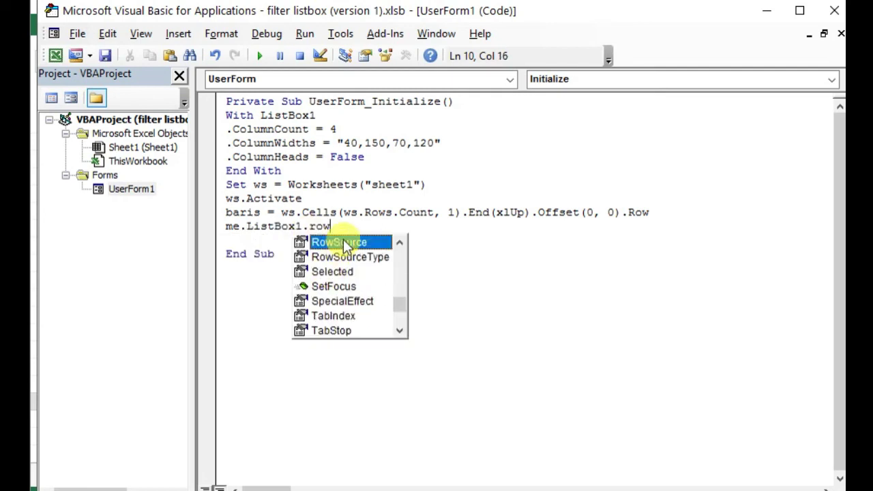
double_click(358, 241)
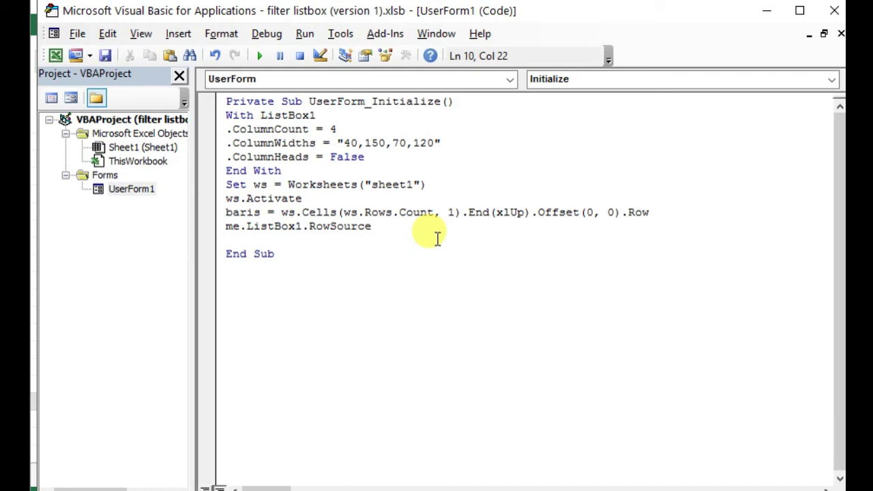
type("=\"a1:")
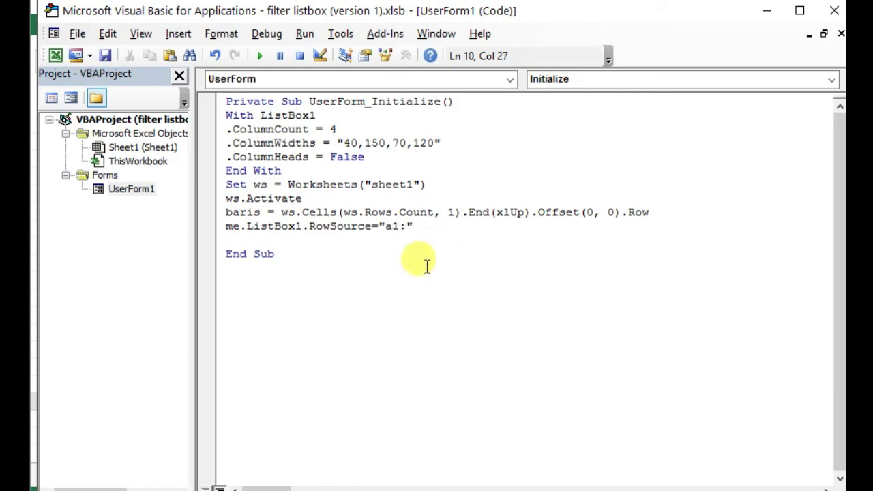
left_click(425, 265)
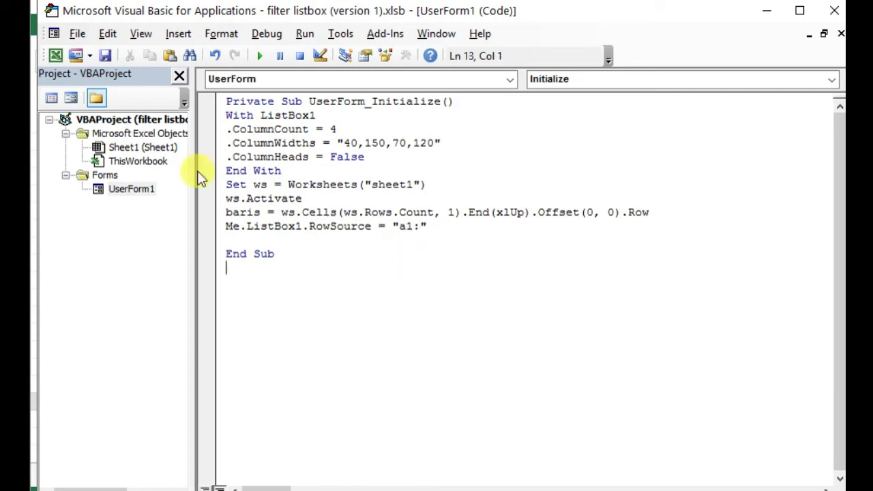
left_click(54, 60)
left_click(215, 194)
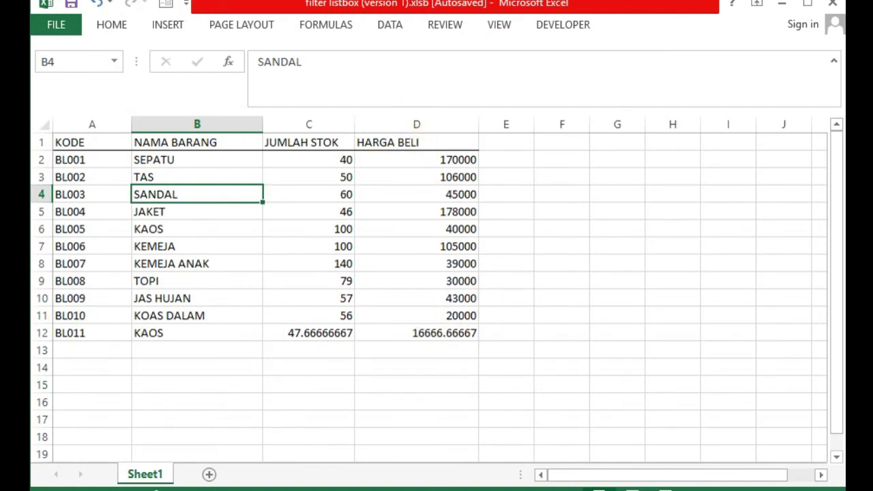
Delete row 12, the leftover BL011 KAOS averages row, from Sheet1.
left_click(43, 333)
right_click(46, 334)
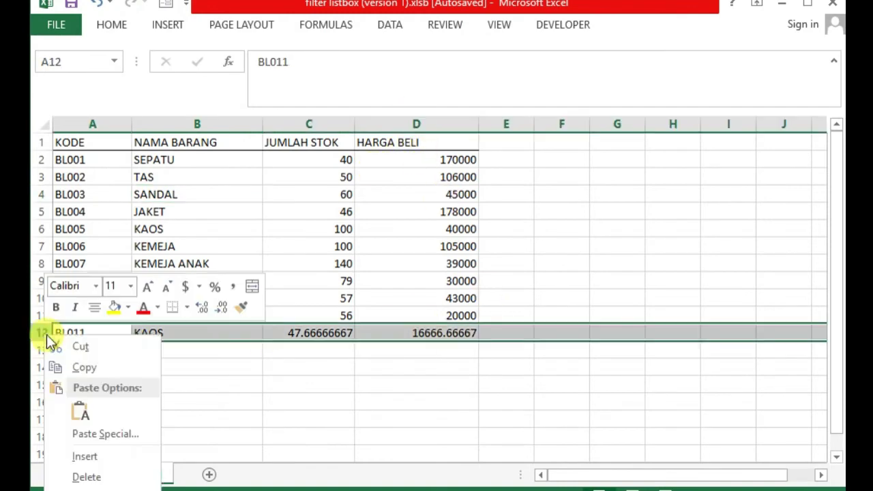
left_click(101, 475)
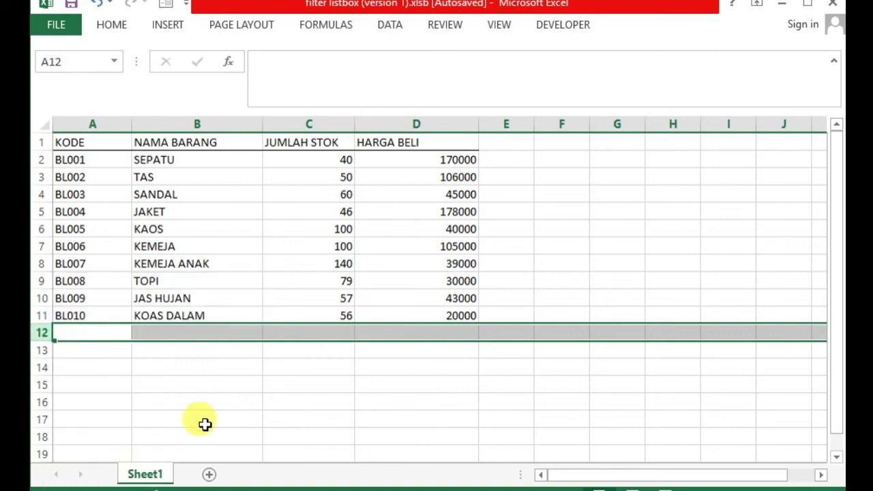
left_click(204, 421)
Reopen the Visual Basic editor with the caret after a1: in the RowSource line.
left_click(563, 25)
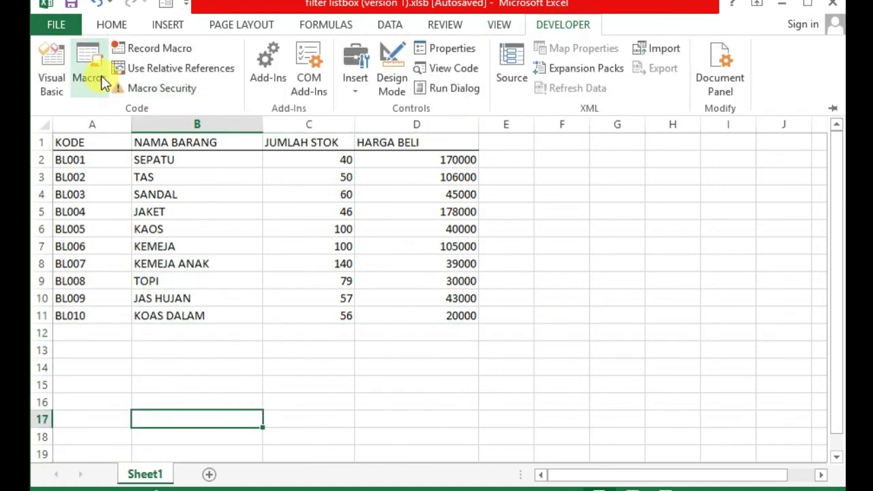
left_click(55, 72)
left_click(420, 225)
Change the ListBox RowSource line to "a1:d" & baris.
type("d\" & baris")
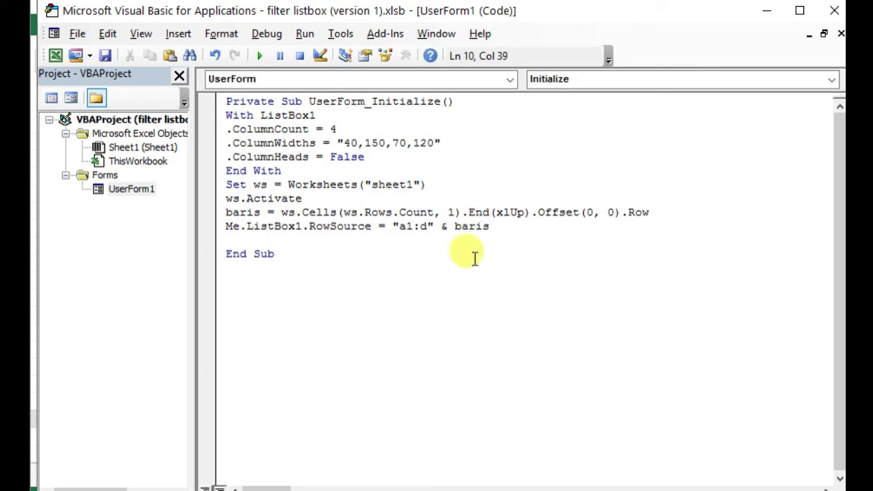
left_click(426, 331)
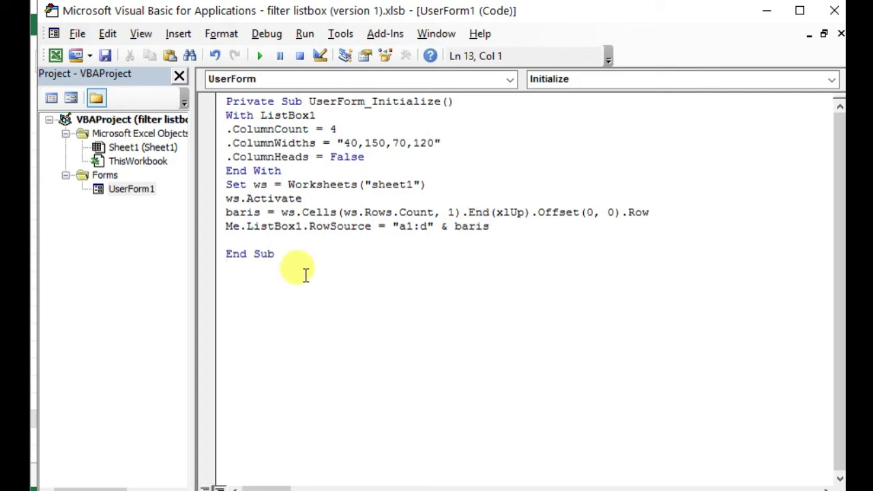
left_click(260, 241)
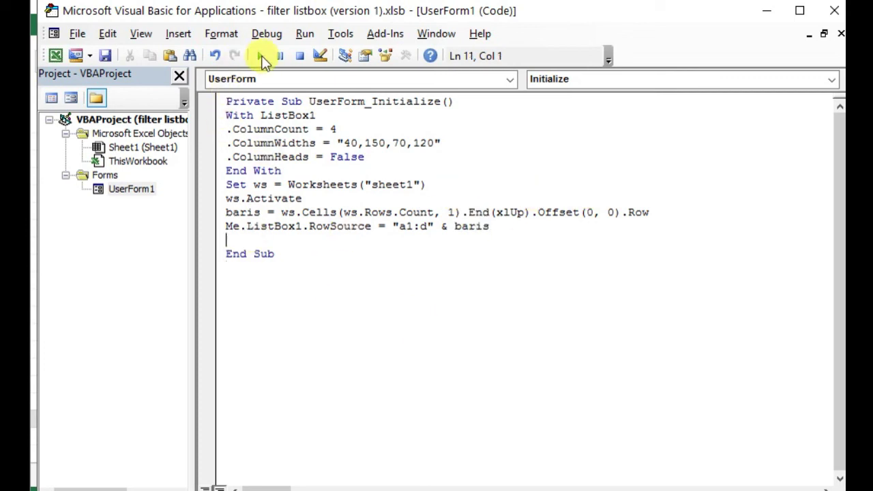
Run UserForm1 and select several rows, such as BL001, BL003, BL005, BL007 and BL010.
left_click(263, 54)
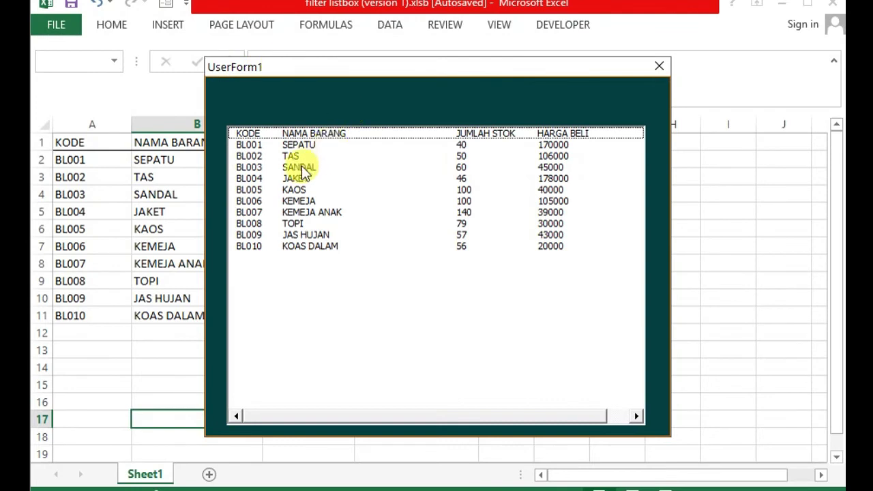
left_click(299, 169)
left_click(297, 212)
left_click(313, 145)
left_click(300, 190)
left_click(306, 213)
left_click(302, 246)
left_click(300, 167)
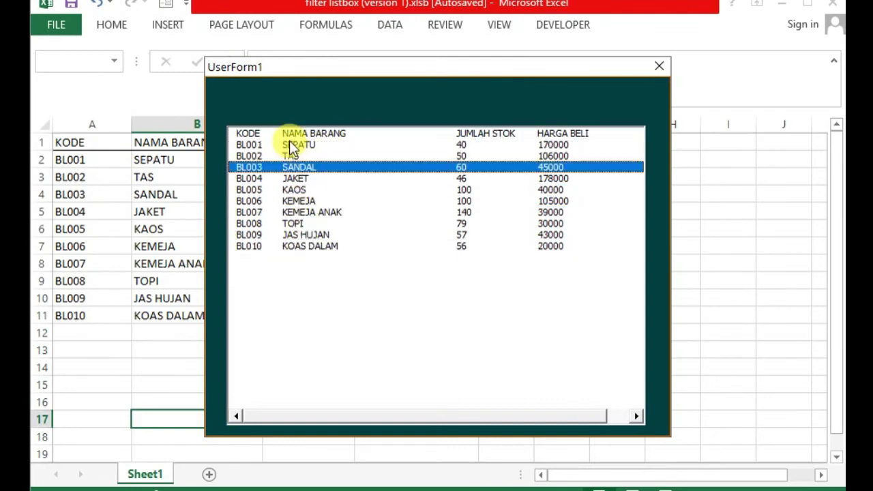
Close the form and copy the A11:B11 code and name down to row 18.
left_click(659, 66)
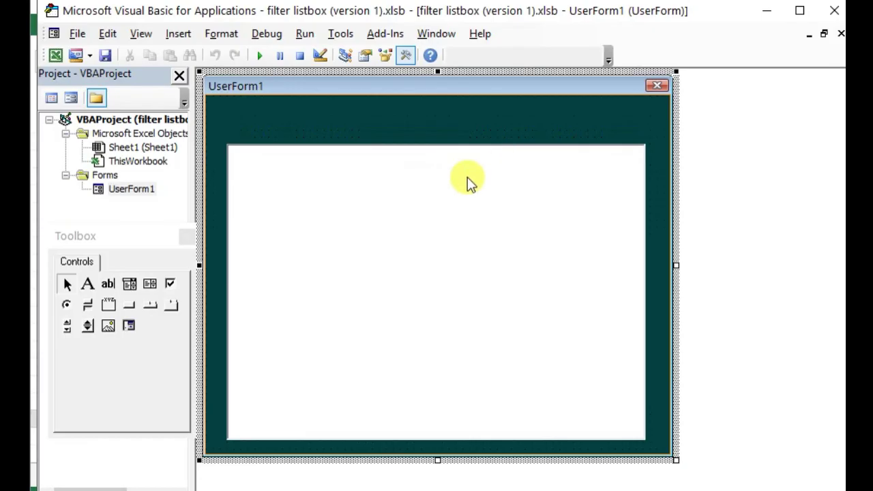
left_click(56, 57)
left_click(198, 277)
mouse_move(96, 314)
left_mouse_down()
mouse_move(257, 314)
mouse_move(262, 446)
left_mouse_up()
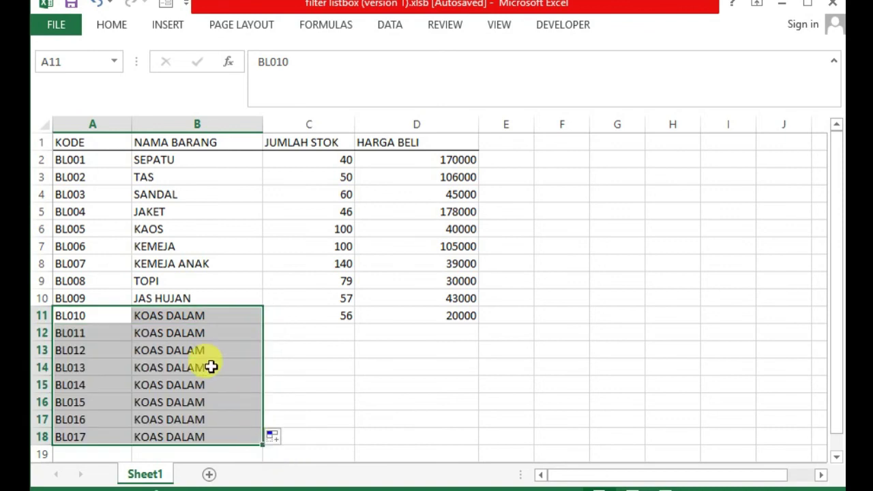
left_click(205, 332)
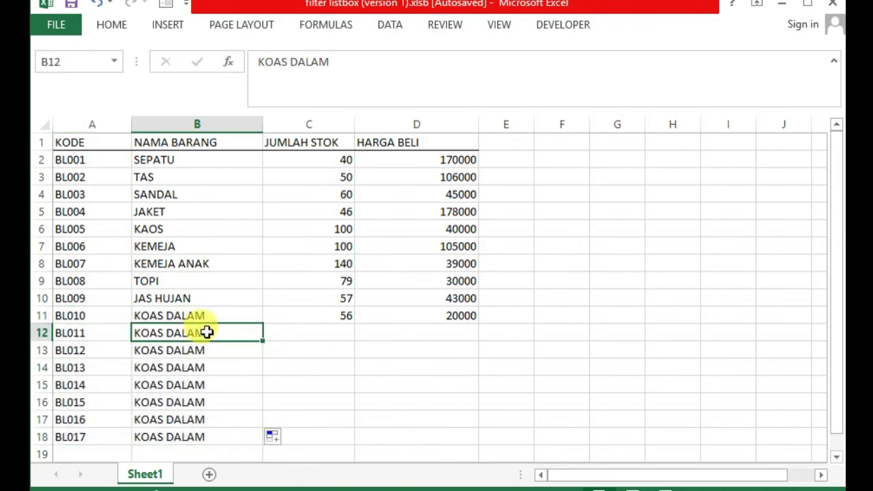
Fill A11:D11 down to row 18, adding KOAS DALAM items BL011–BL017 with stock 56 and price 20000.
left_click(70, 316)
mouse_move(69, 316)
left_mouse_down()
mouse_move(452, 316)
mouse_move(478, 442)
left_mouse_up()
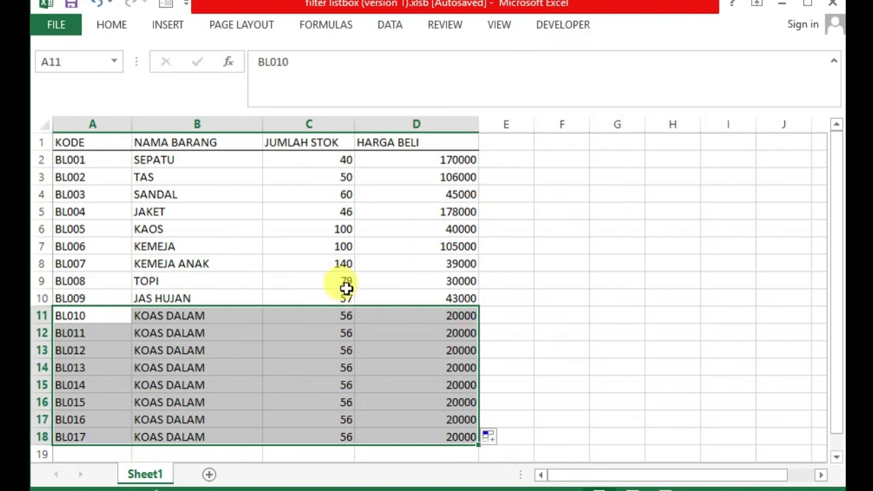
left_click(181, 345)
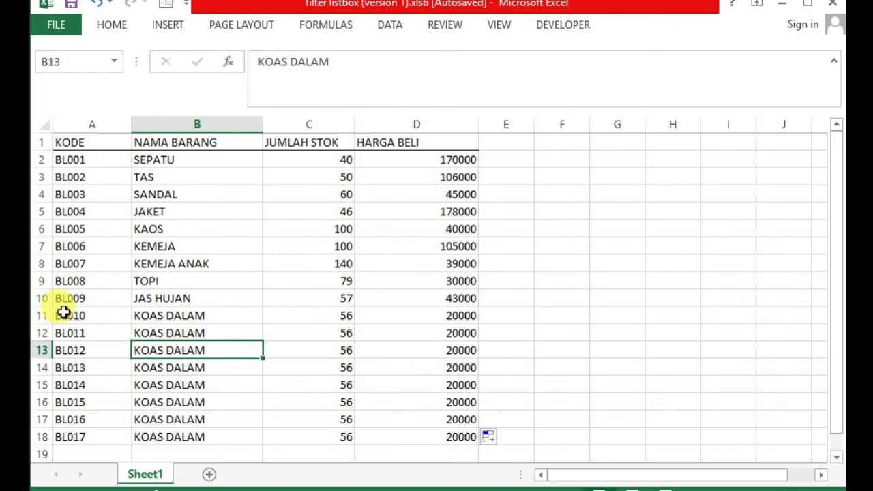
left_click_drag(68, 334, 458, 467)
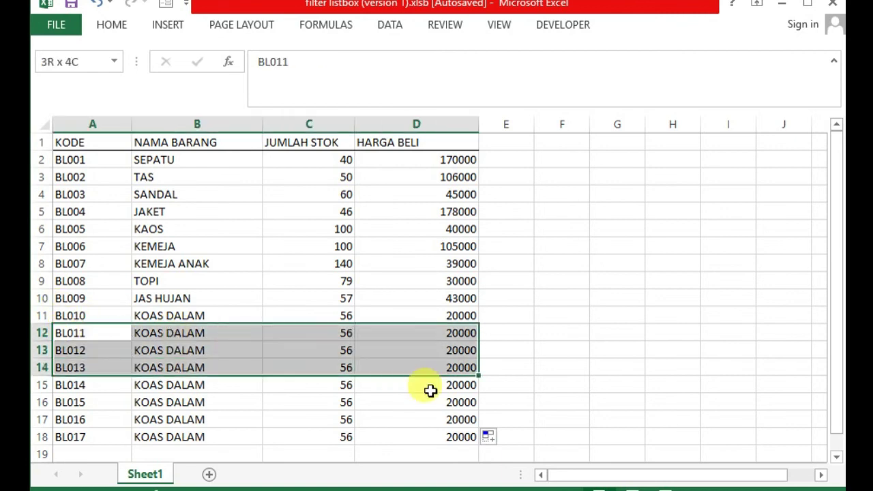
left_click(306, 315)
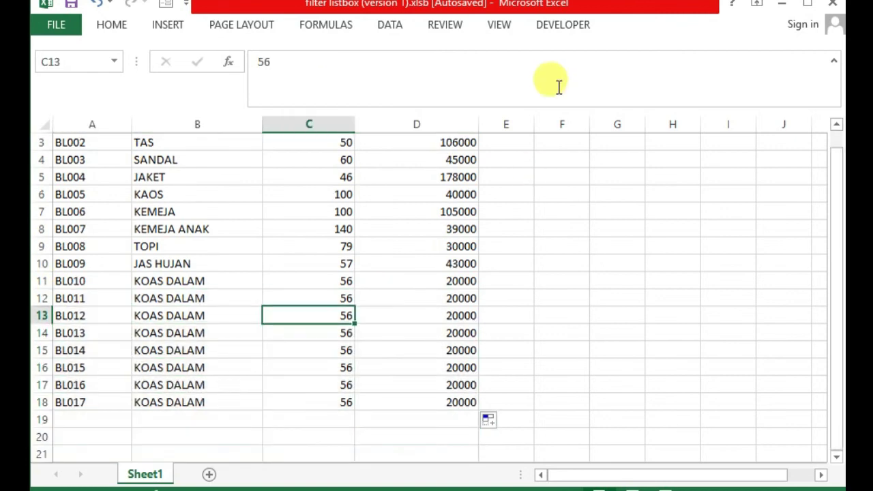
left_click(559, 27)
left_click(485, 228)
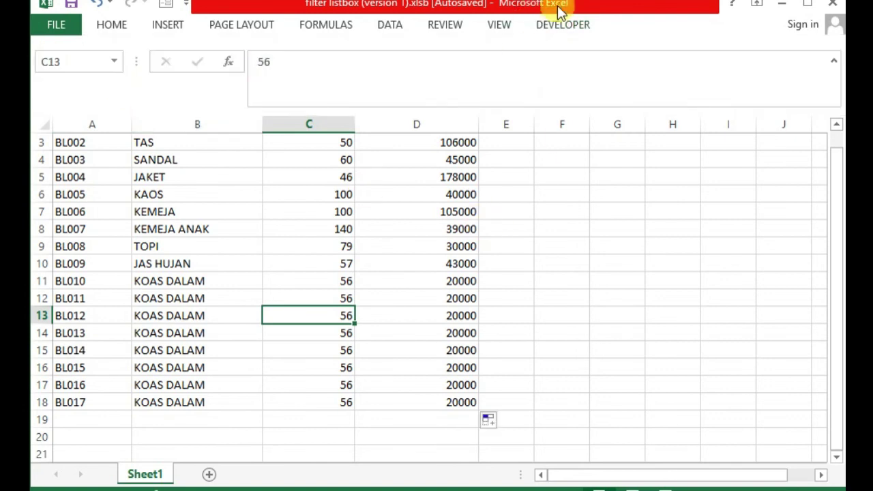
left_click(577, 25)
Run UserForm1 and confirm the list now includes BL011 KOAS DALAM through BL017.
left_click(47, 68)
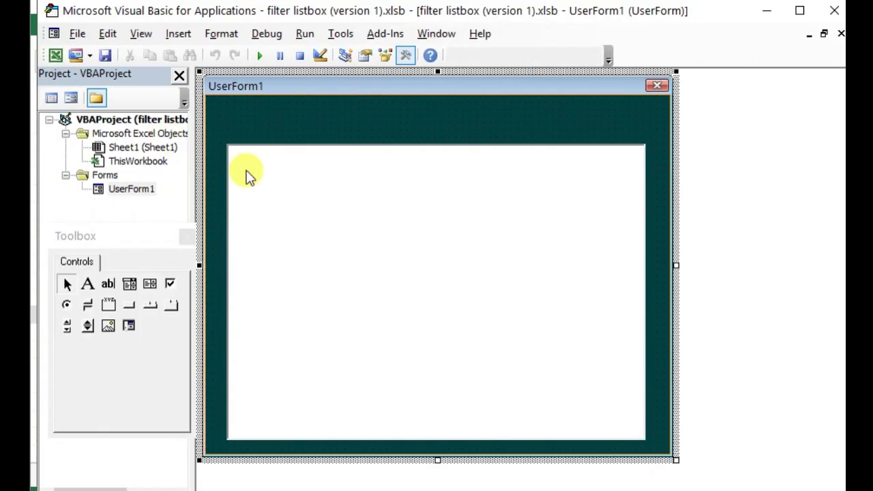
left_click(259, 56)
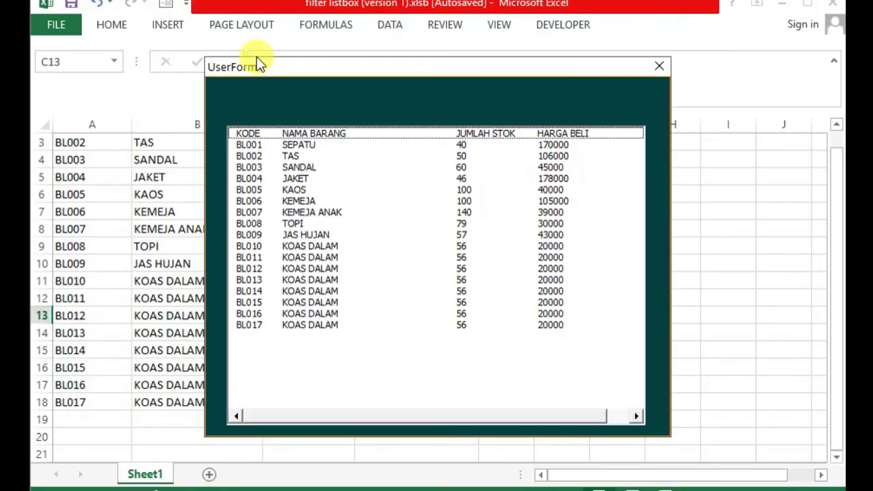
left_click(300, 258)
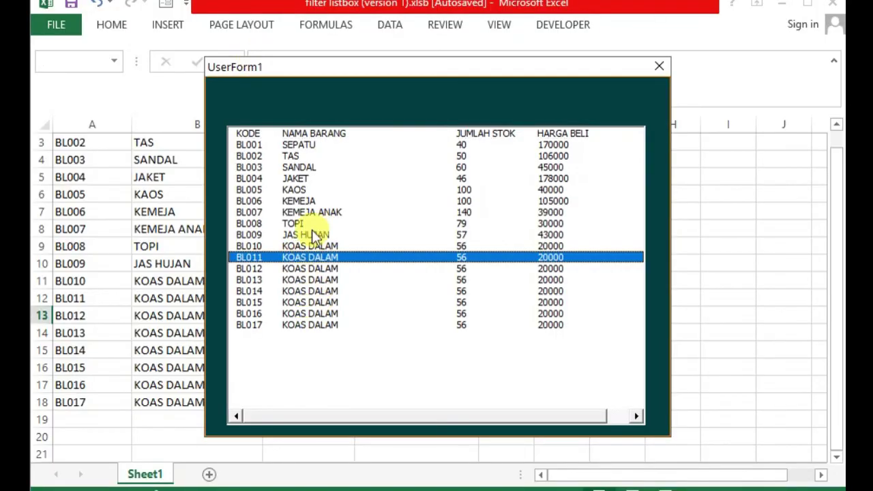
left_click(659, 66)
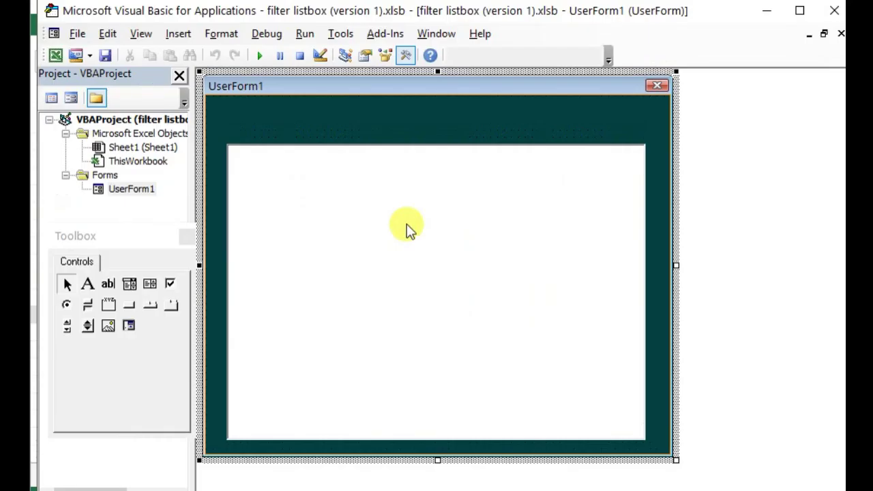
View the UserForm_Initialize code, then select rows 11–18 on Sheet1.
key("F7")
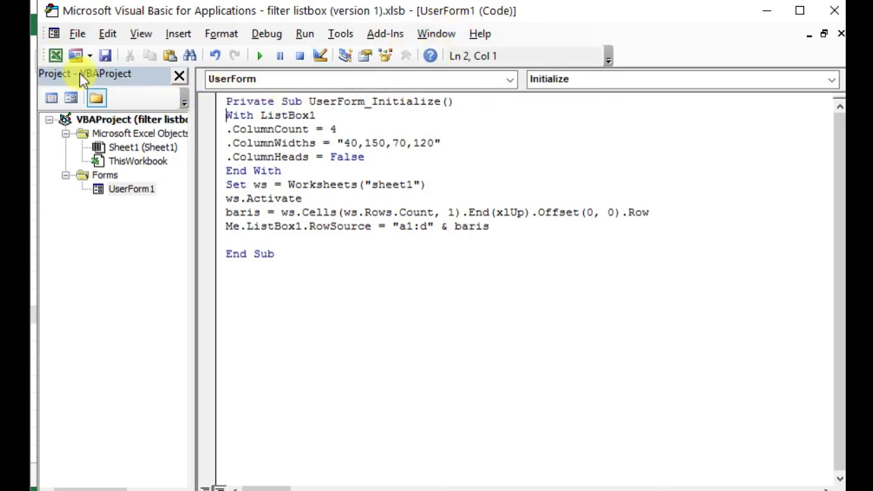
left_click(56, 55)
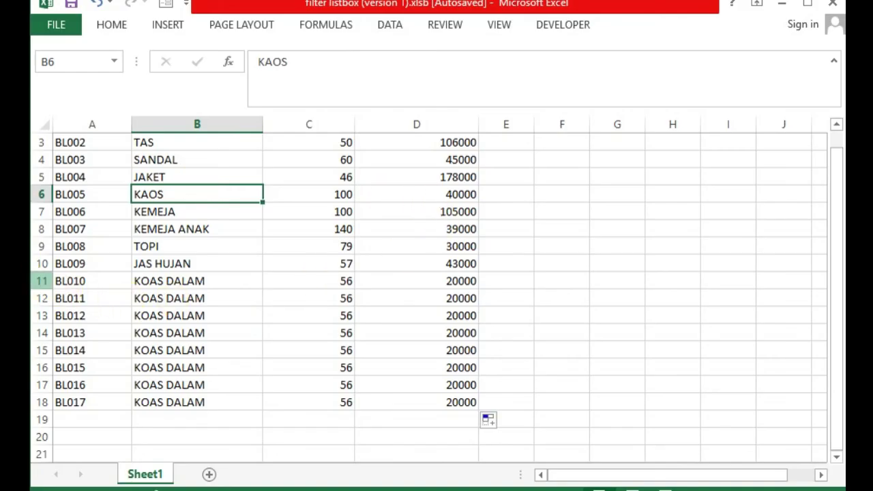
left_click_drag(42, 281, 42, 401)
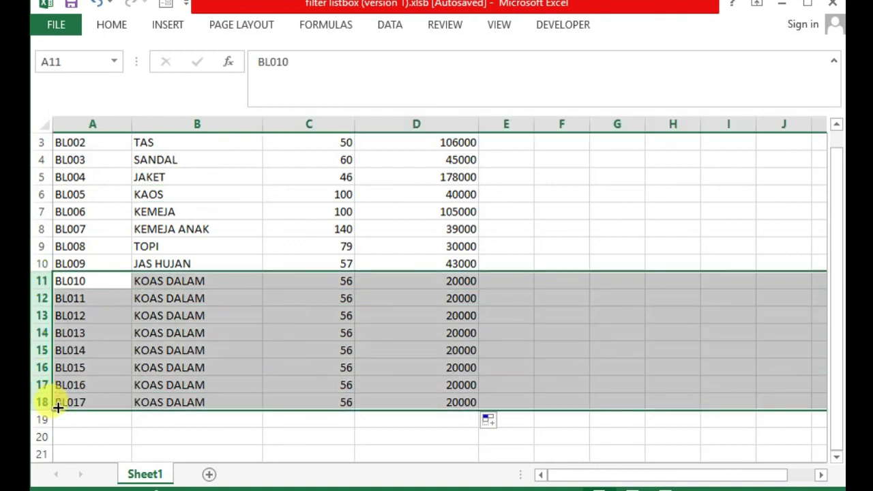